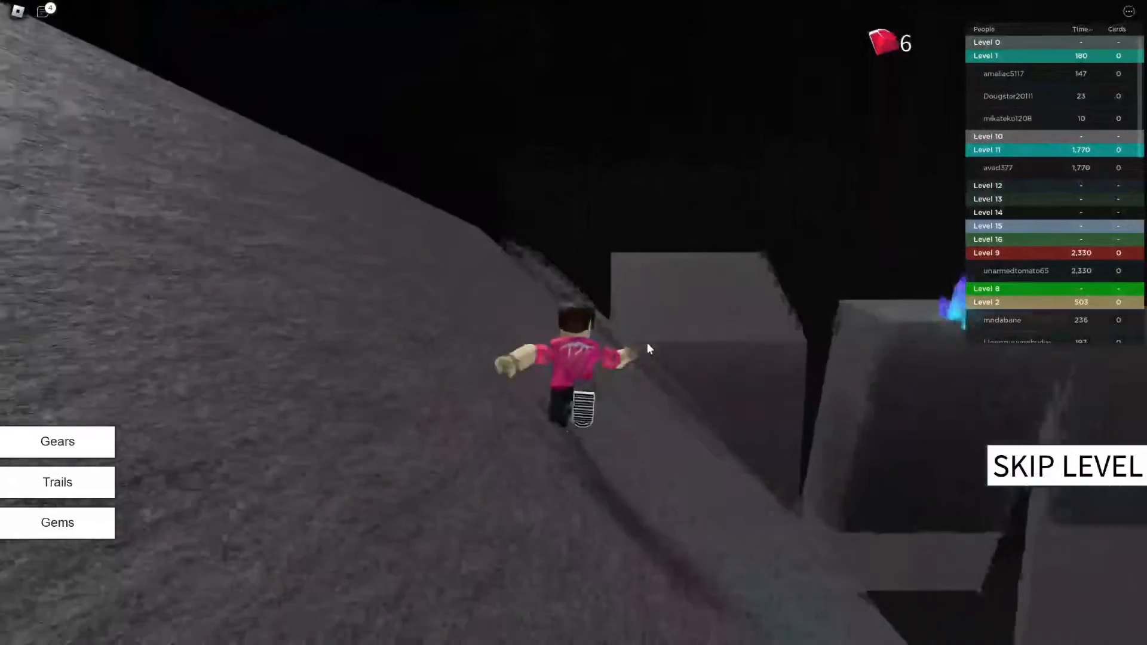
key(w)
key(space)
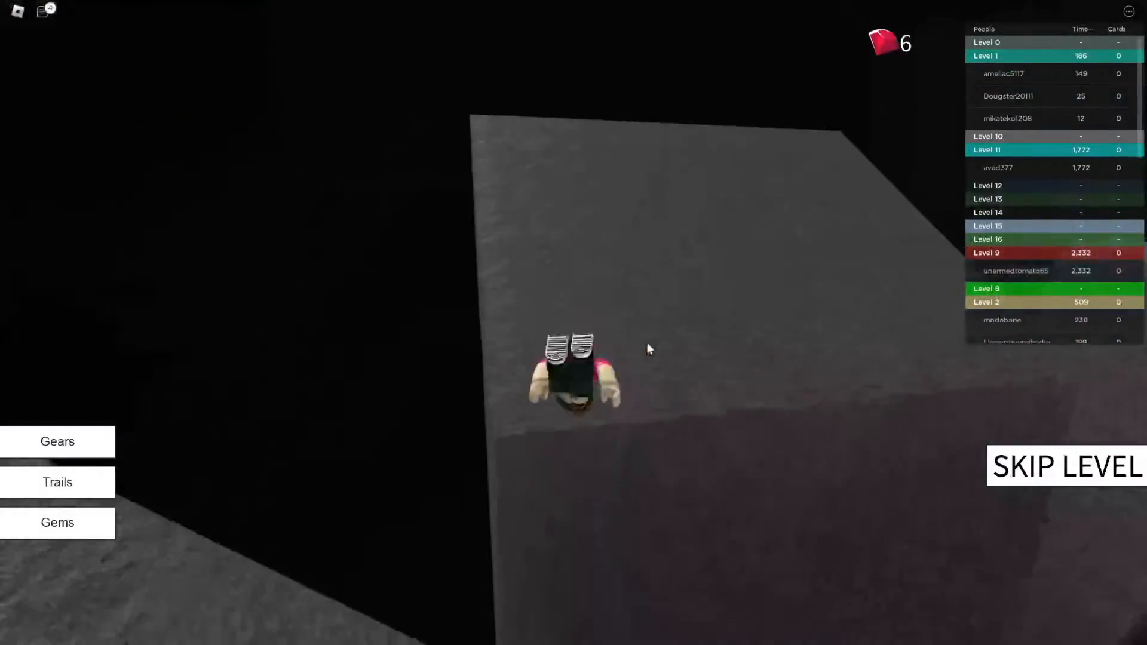
key(w)
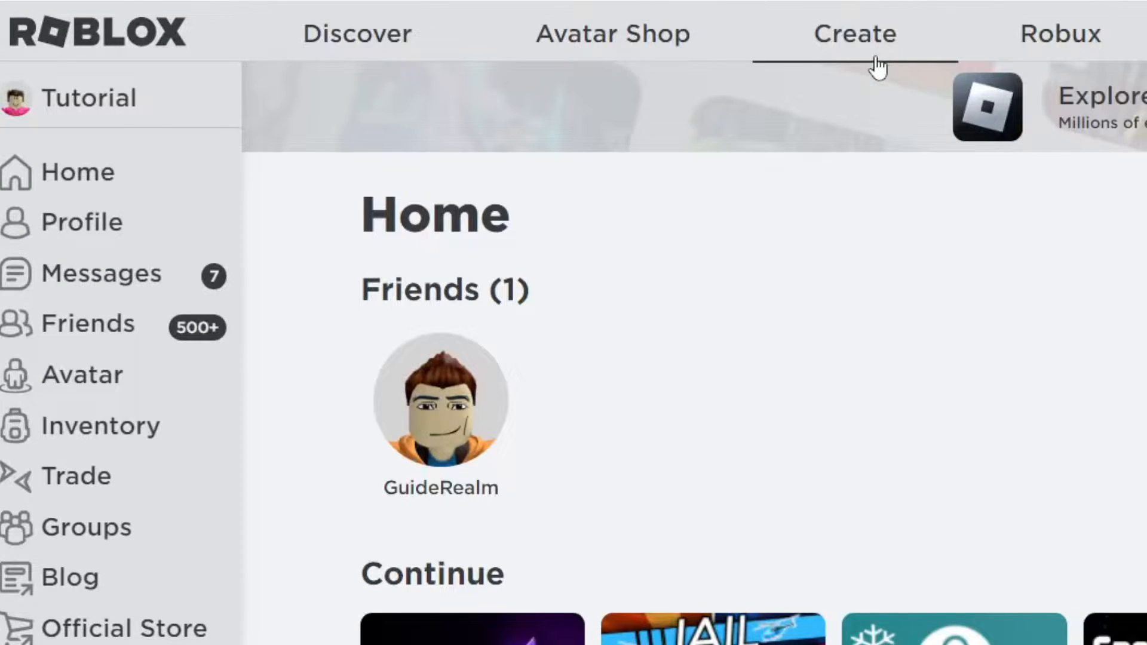
Step: Open the Create page on Roblox and go to the Pants section of My Creations
click(876, 60)
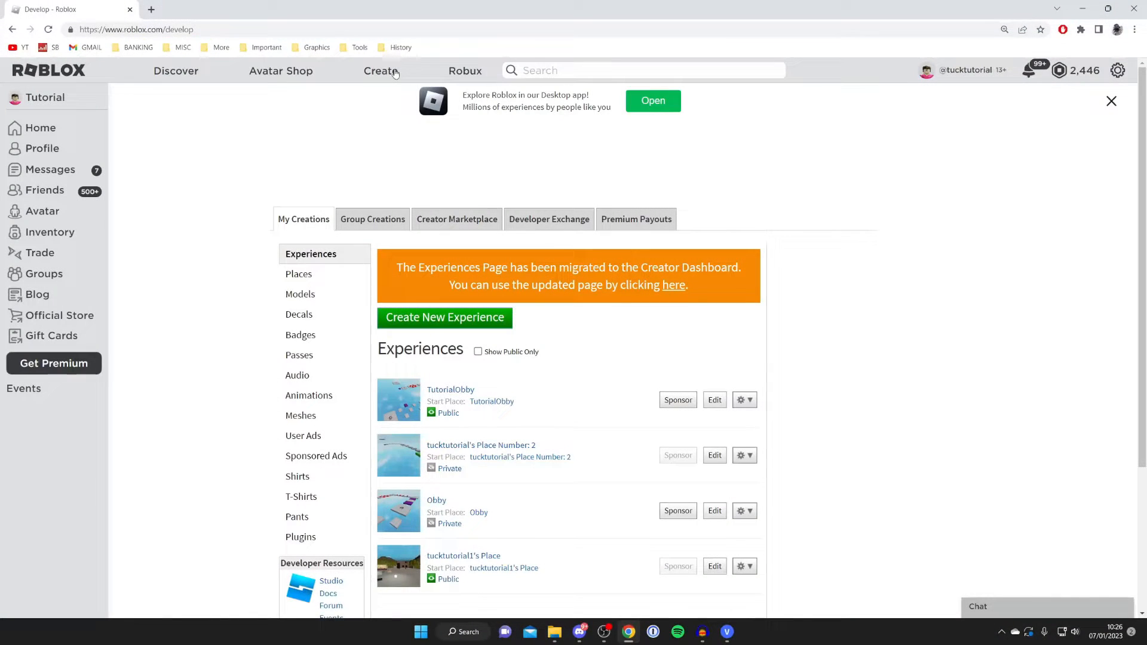
scroll(322, 171, down, 1)
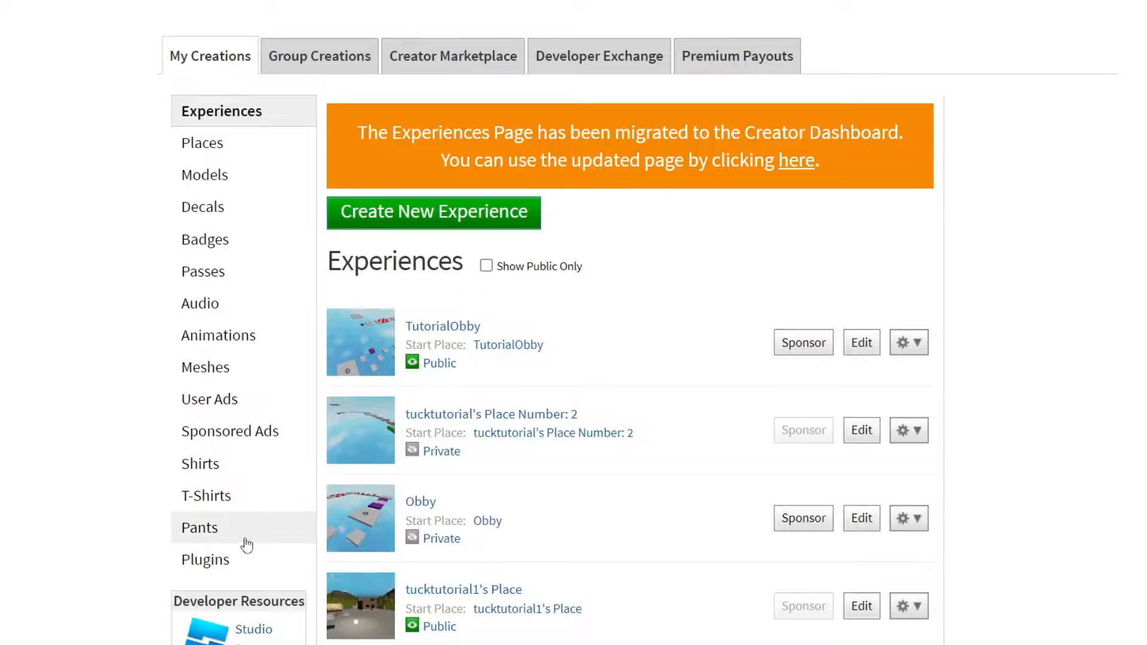
click(208, 530)
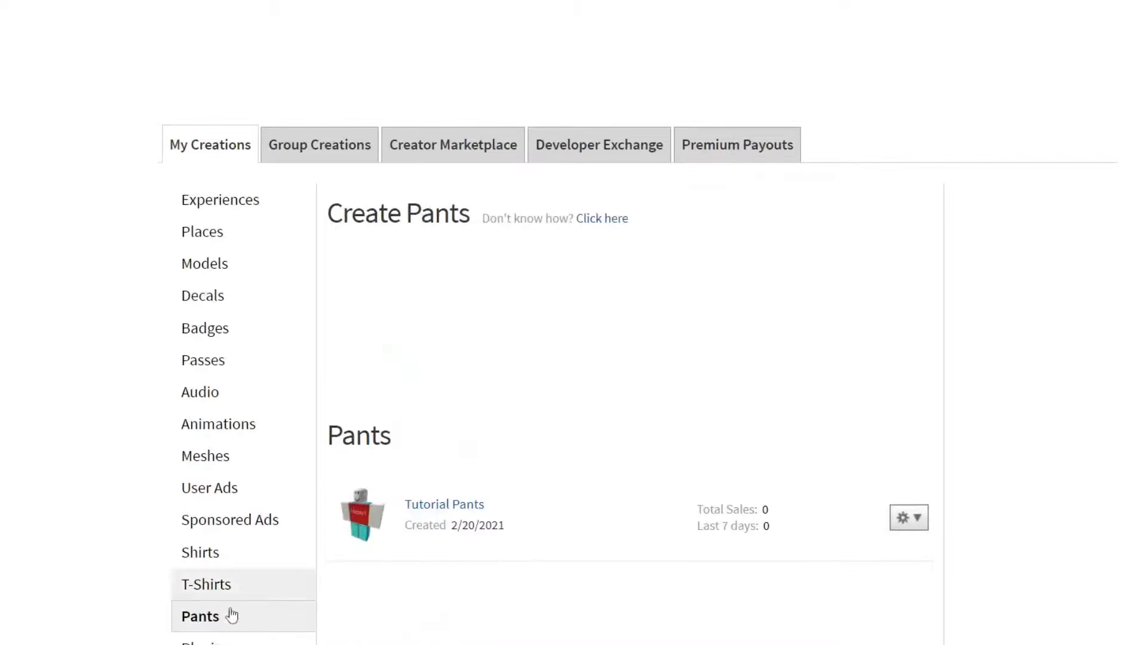
scroll(364, 370, down, 1)
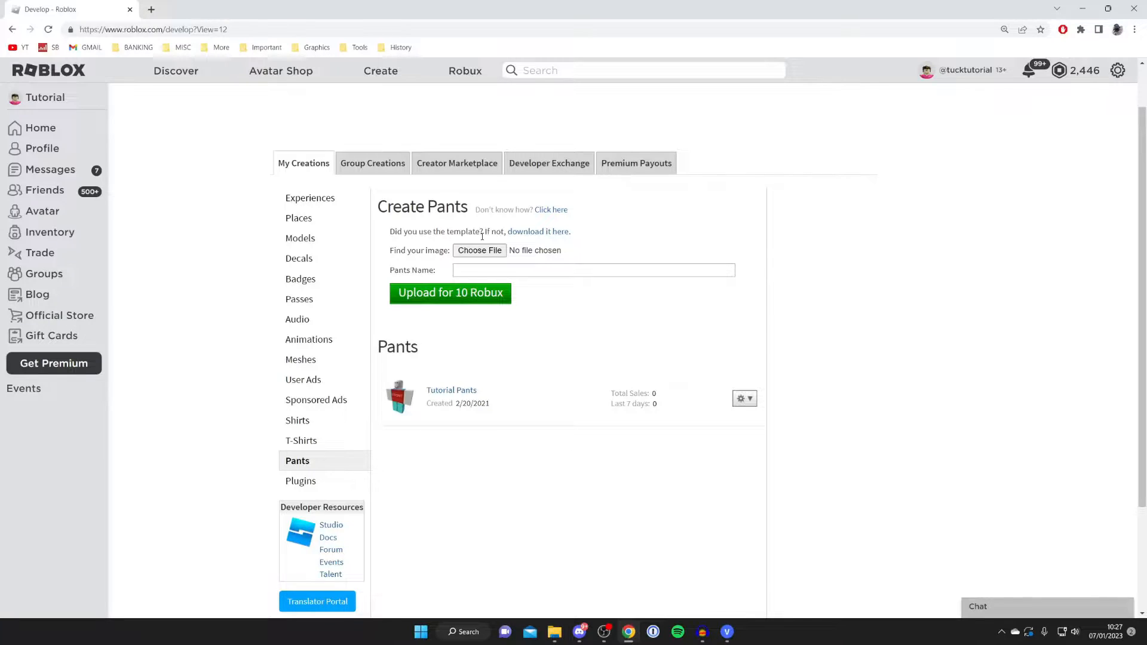
Step: Open the Roblox pants template from the Create Pants form and save the image to the computer
click(550, 233)
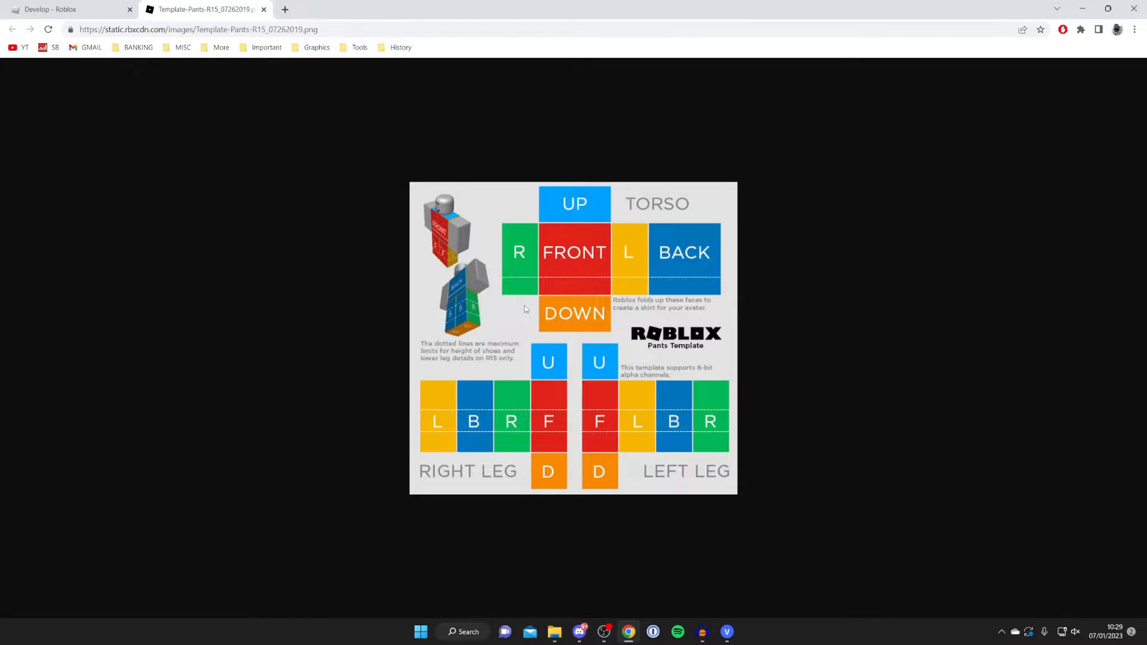
right_click(526, 308)
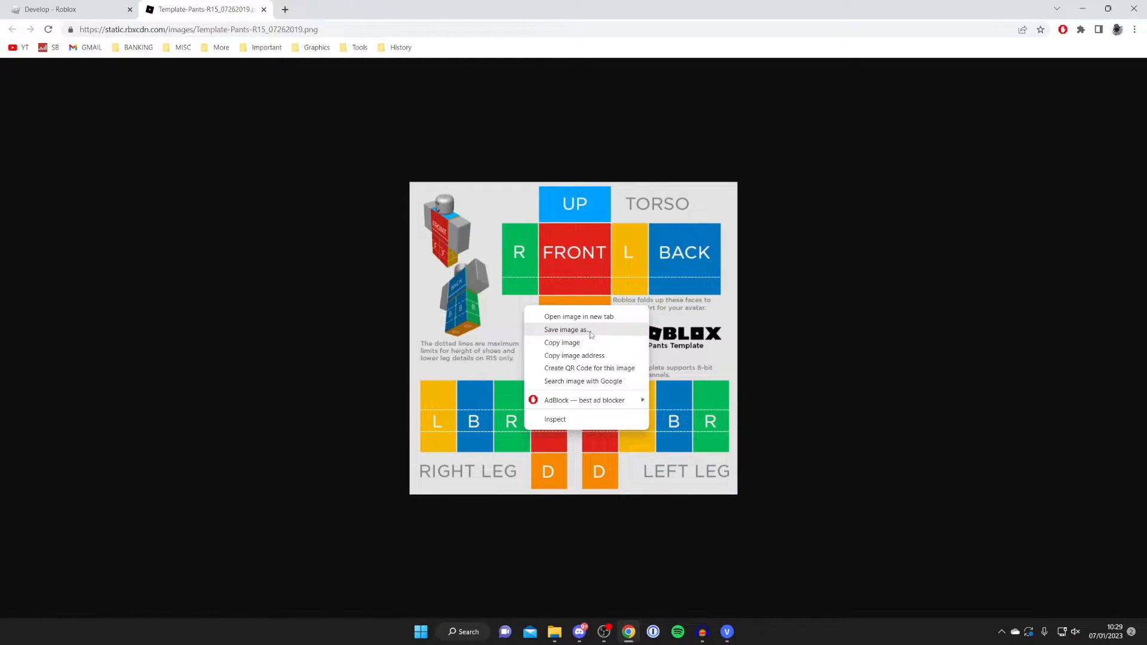
click(590, 334)
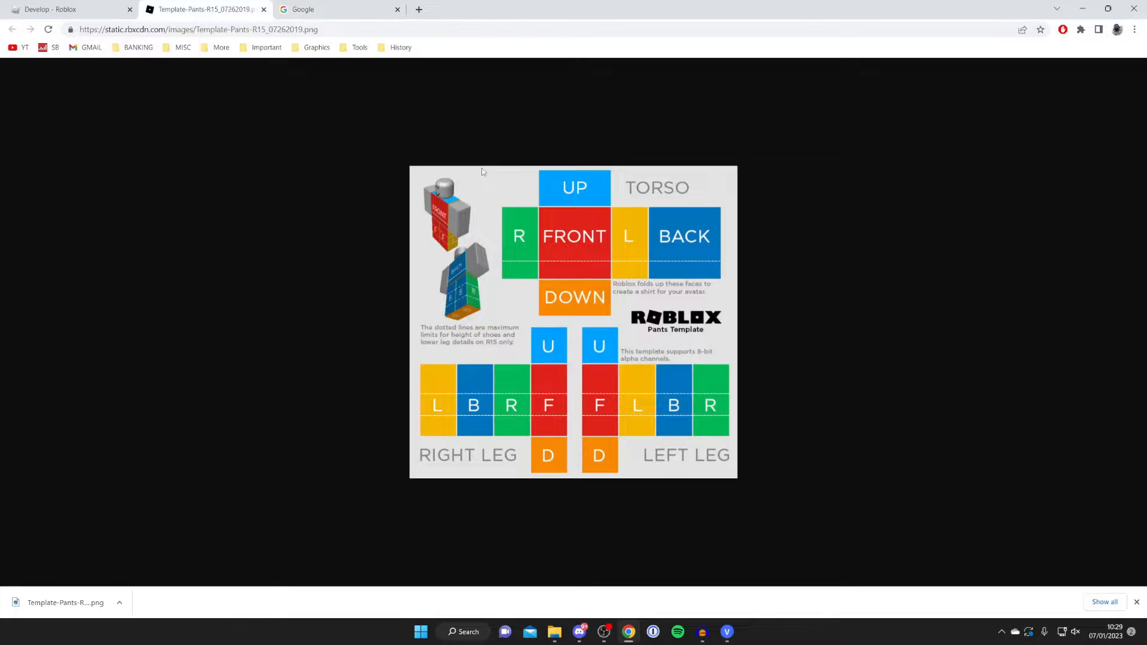
Step: Search Google for "photopea" in the other browser tab and open the Photopea online photo editor
click(322, 9)
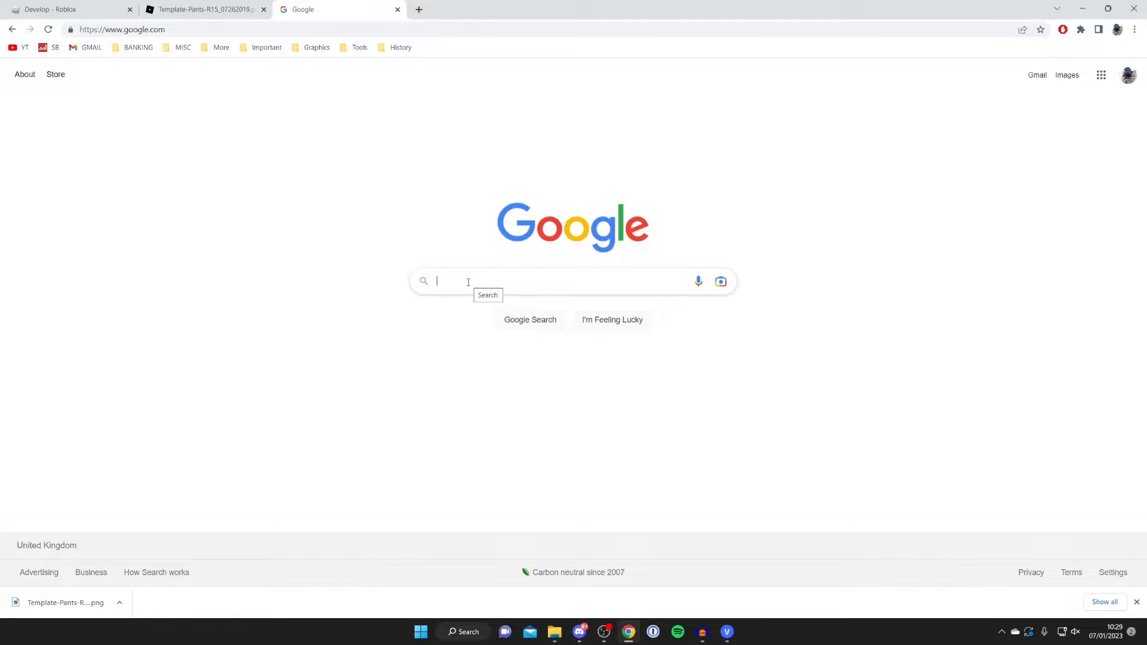
text(photo)
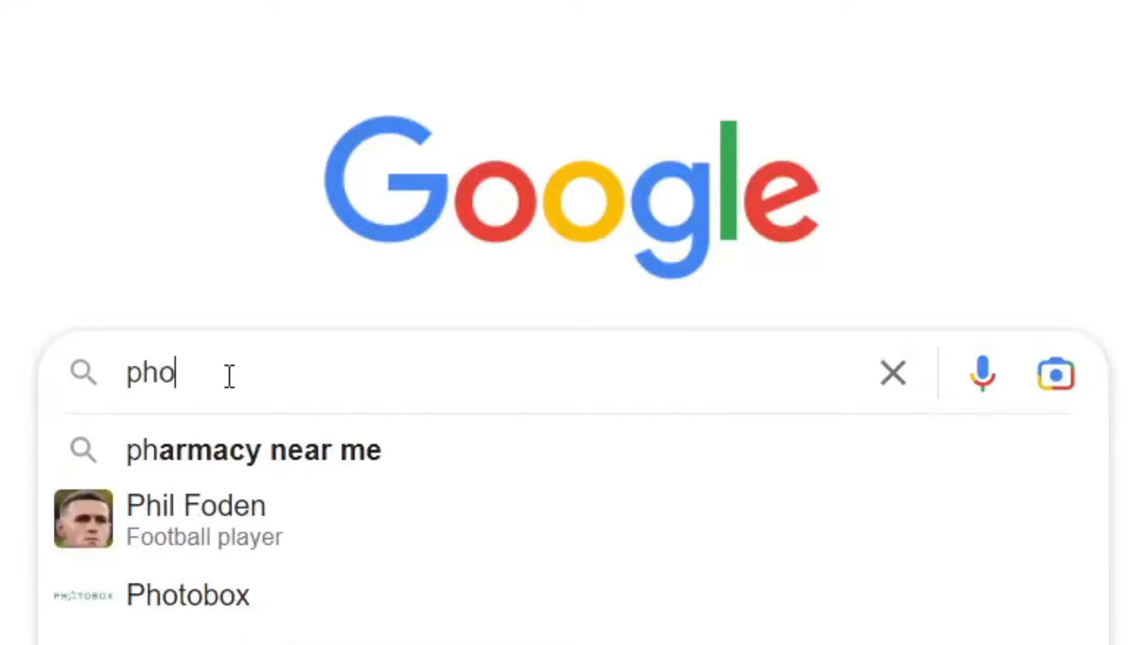
text(pea)
key(Return)
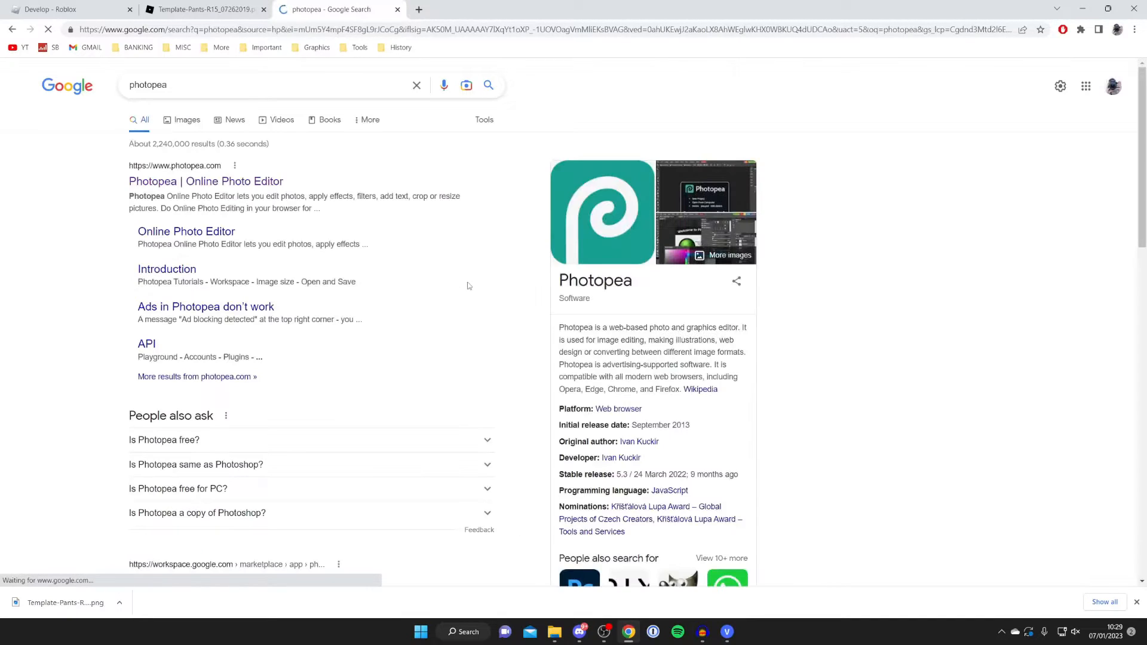
click(200, 181)
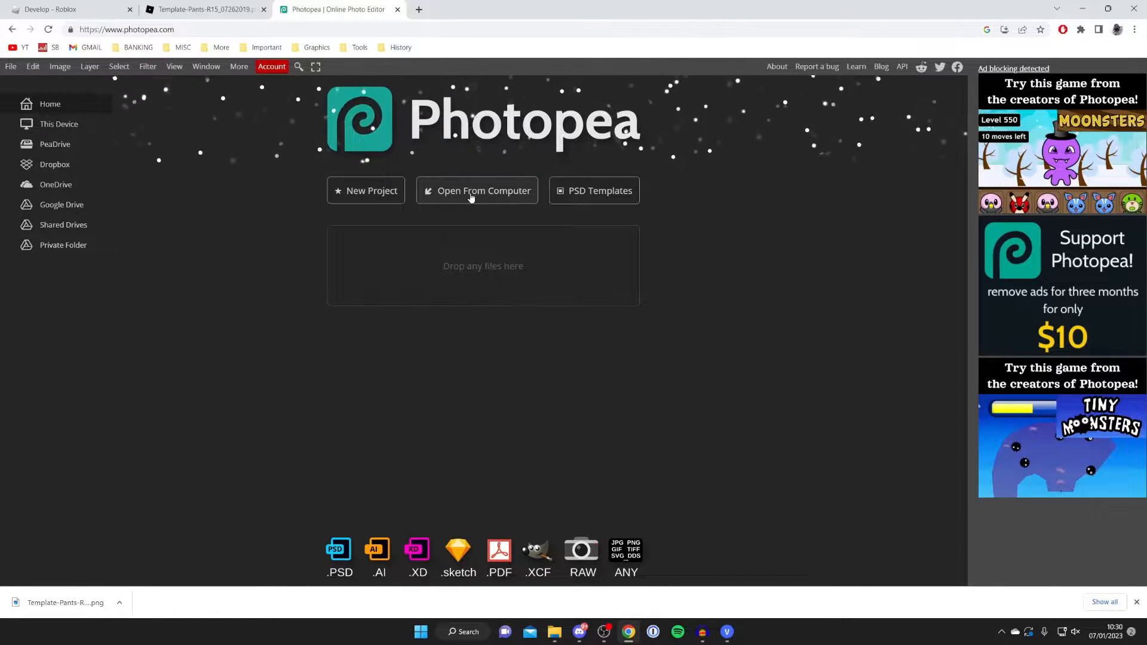
Step: Open the downloaded pants template PNG in Photopea
drag(59, 603, 504, 256)
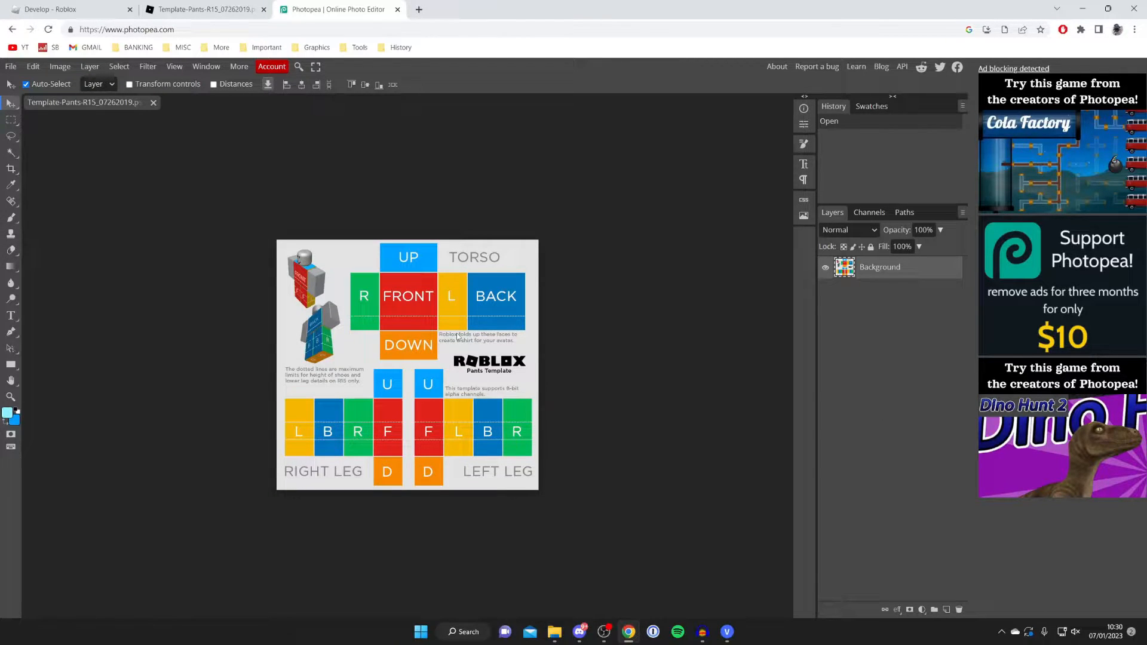
key(ctrl+plus)
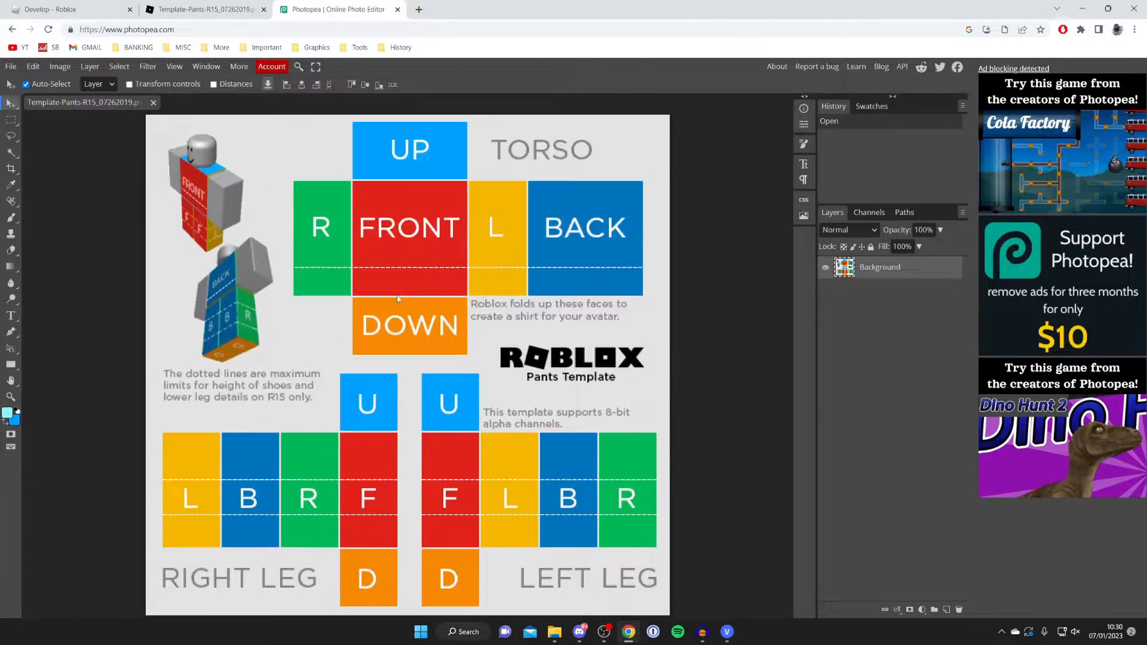
scroll(354, 280, up, 1)
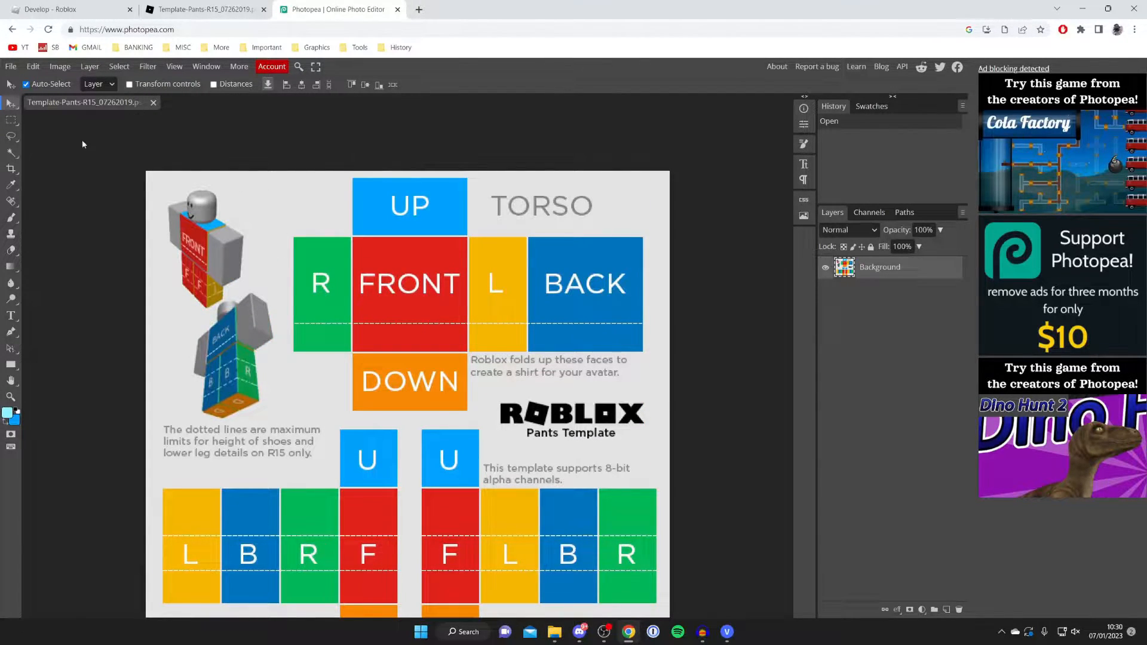
scroll(566, 219, down, 1)
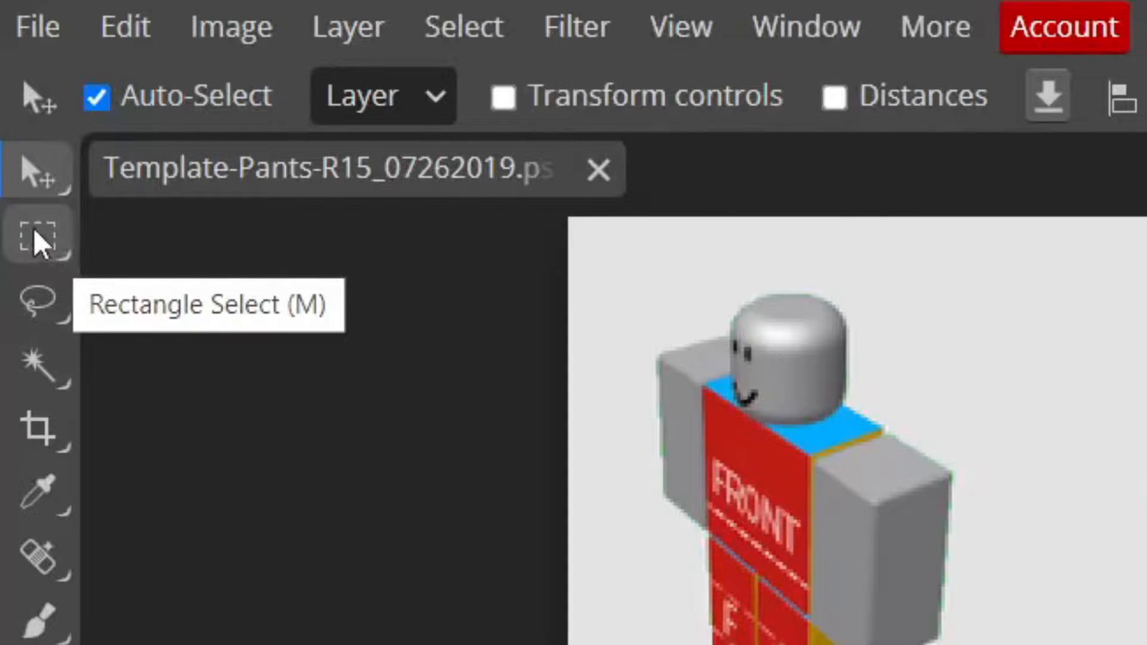
Step: Erase the torso's R, FRONT, L and BACK panels to transparency with a large eraser inside a rectangular selection, including the leftover lower edge
click(34, 234)
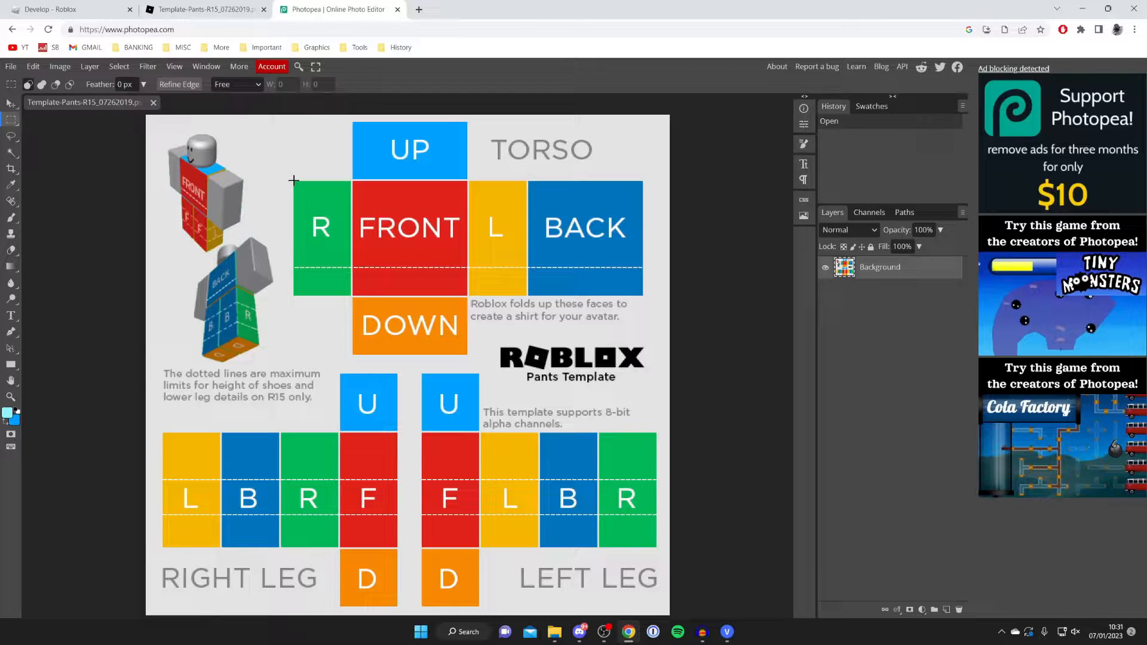
drag(294, 179, 642, 294)
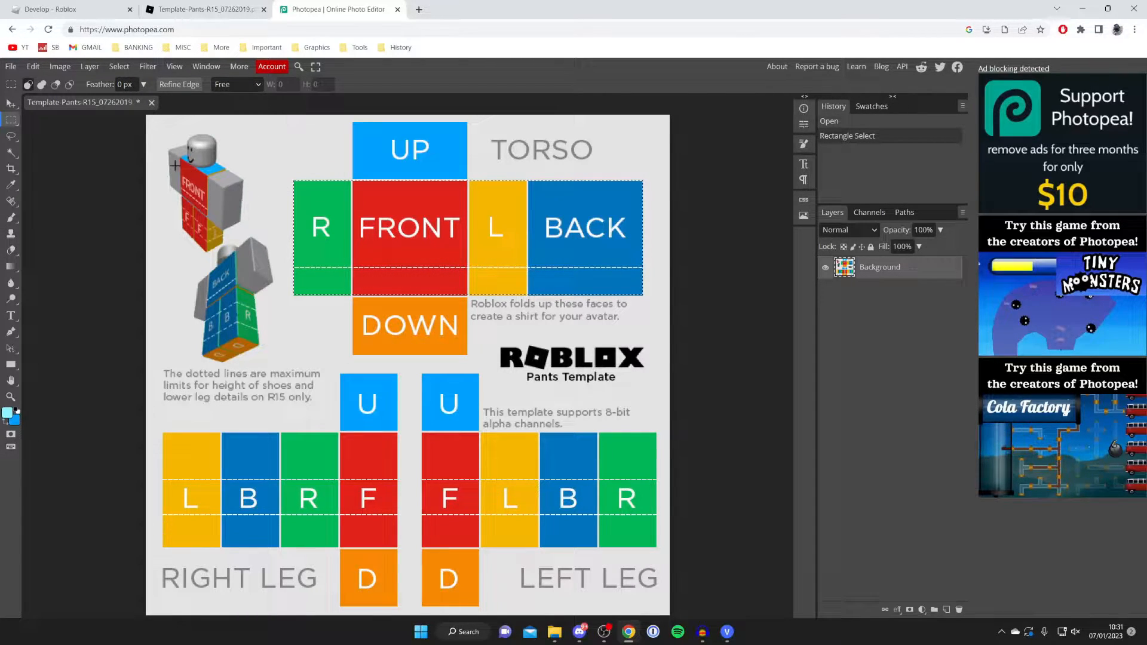
click(11, 250)
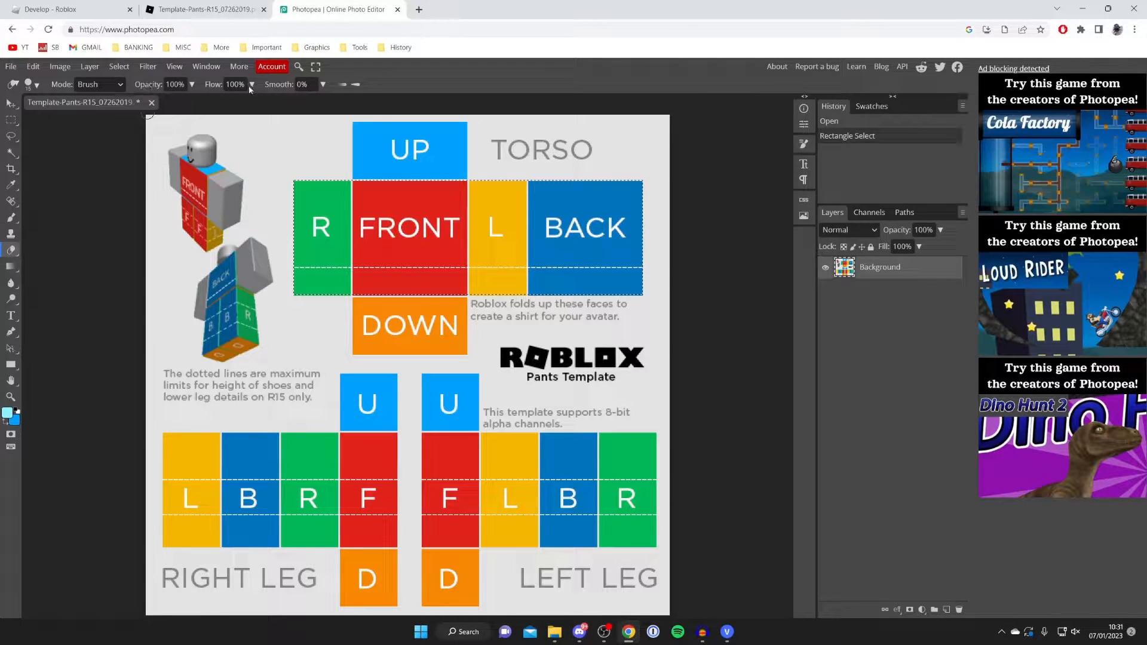
click(35, 86)
drag(102, 115, 227, 130)
click(496, 317)
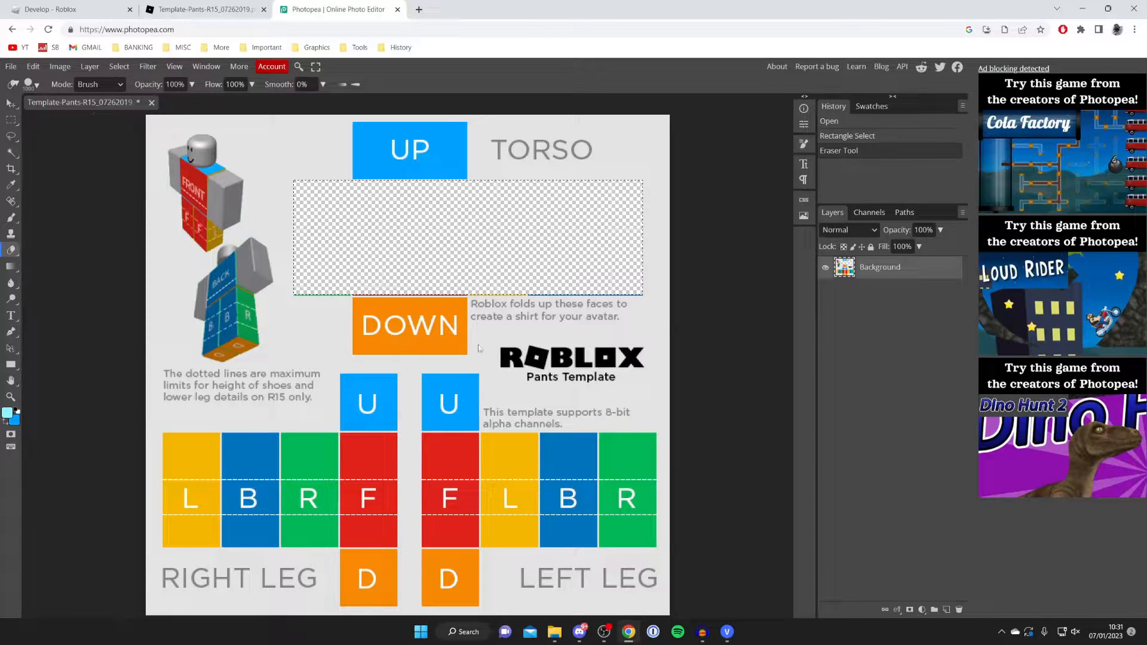
key(ctrl+d)
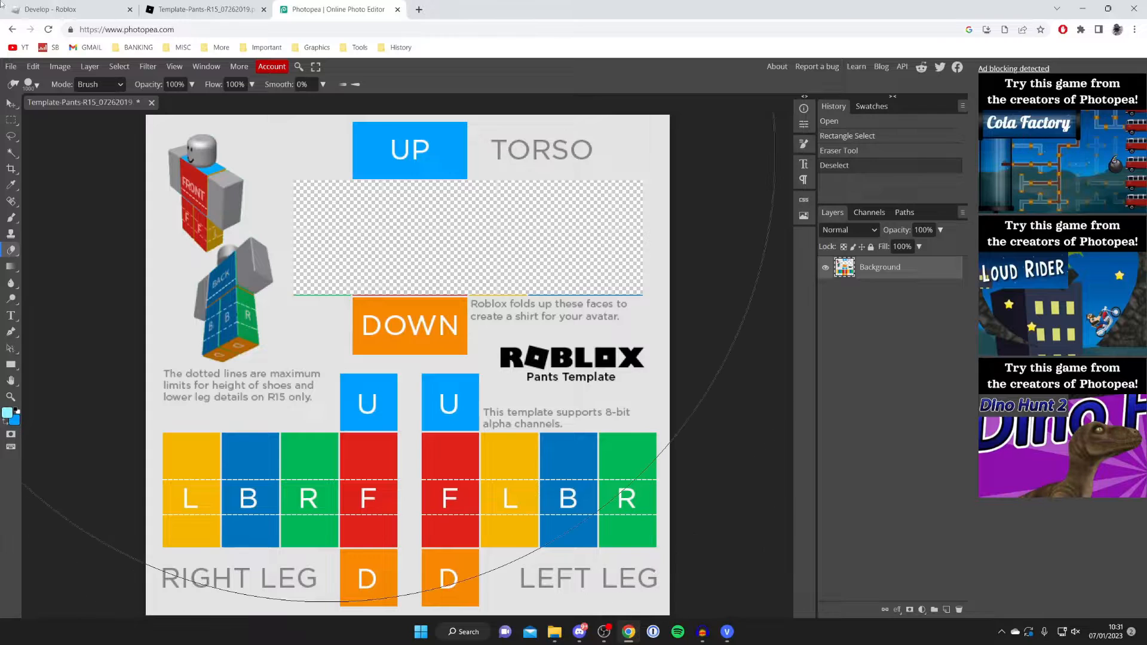
key(m)
mouse_move(294, 273)
mouse_down()
mouse_move(392, 299)
mouse_move(642, 294)
mouse_up()
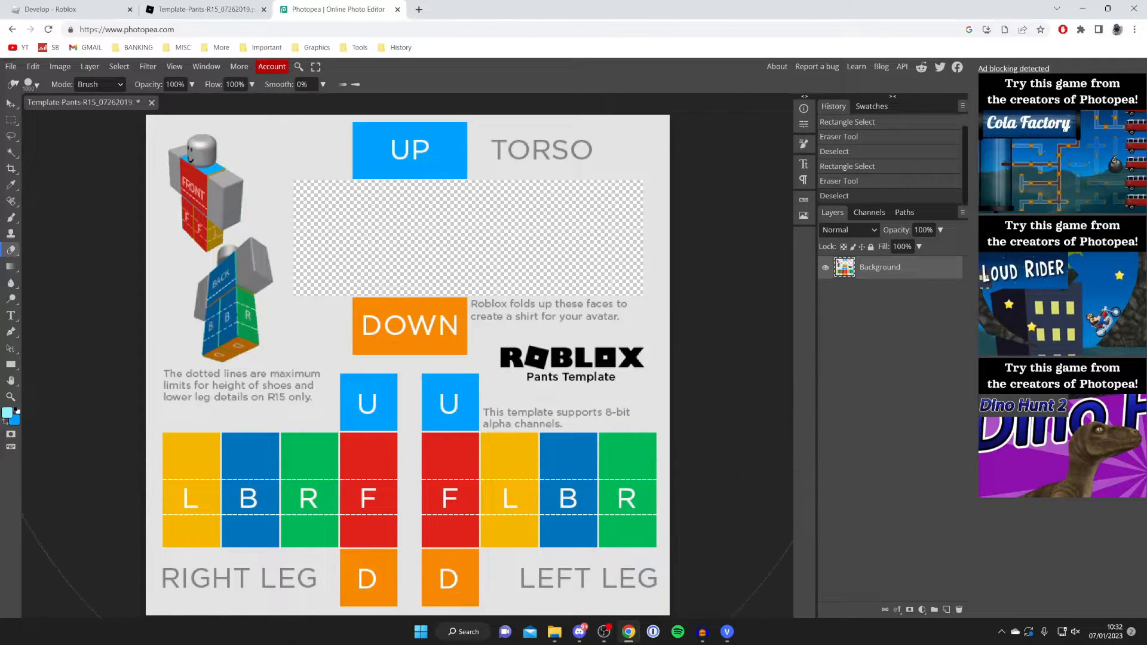
Step: Erase the torso's UP and DOWN panels to transparency within a rectangular selection spanning both, and clear the selection
key(m)
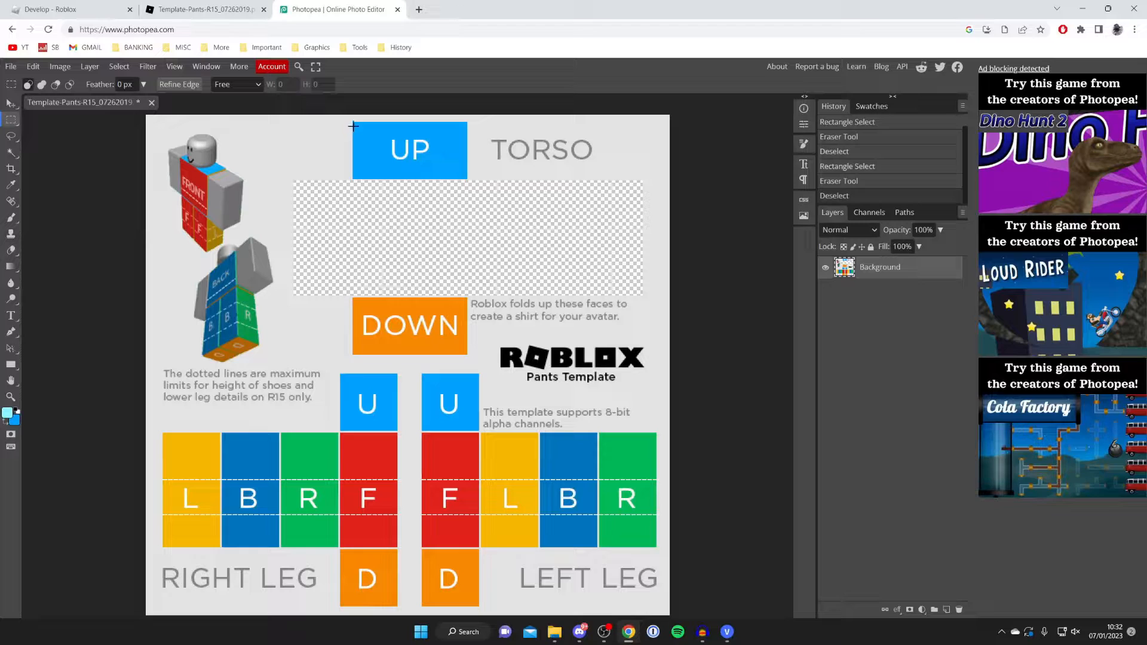
drag(352, 122, 467, 355)
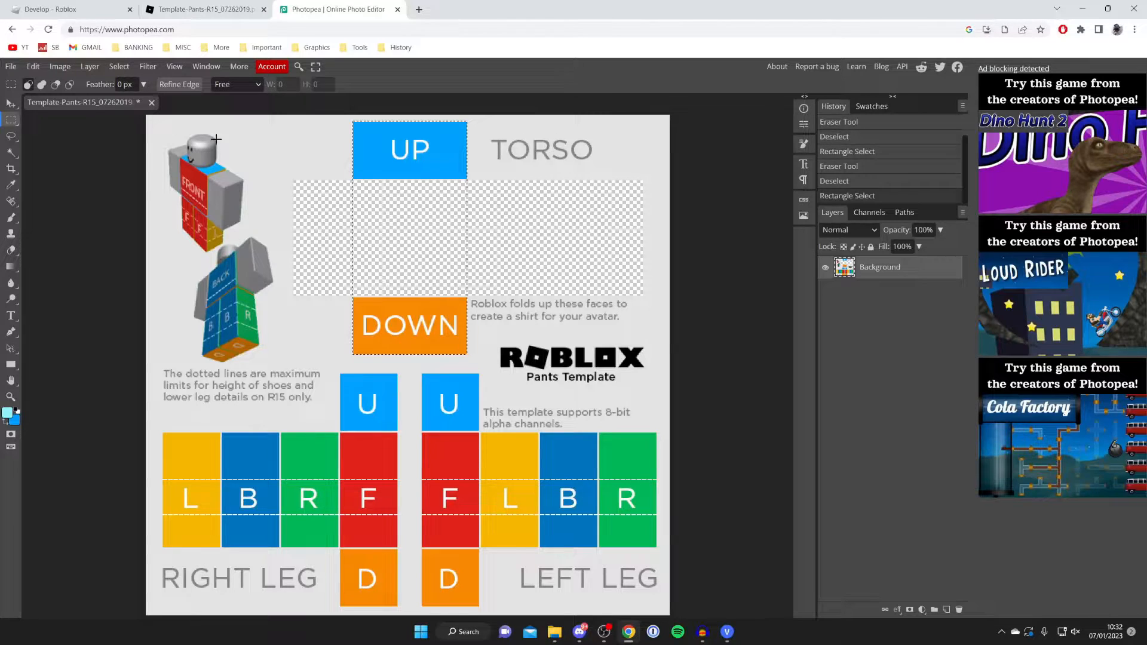
click(10, 249)
click(478, 262)
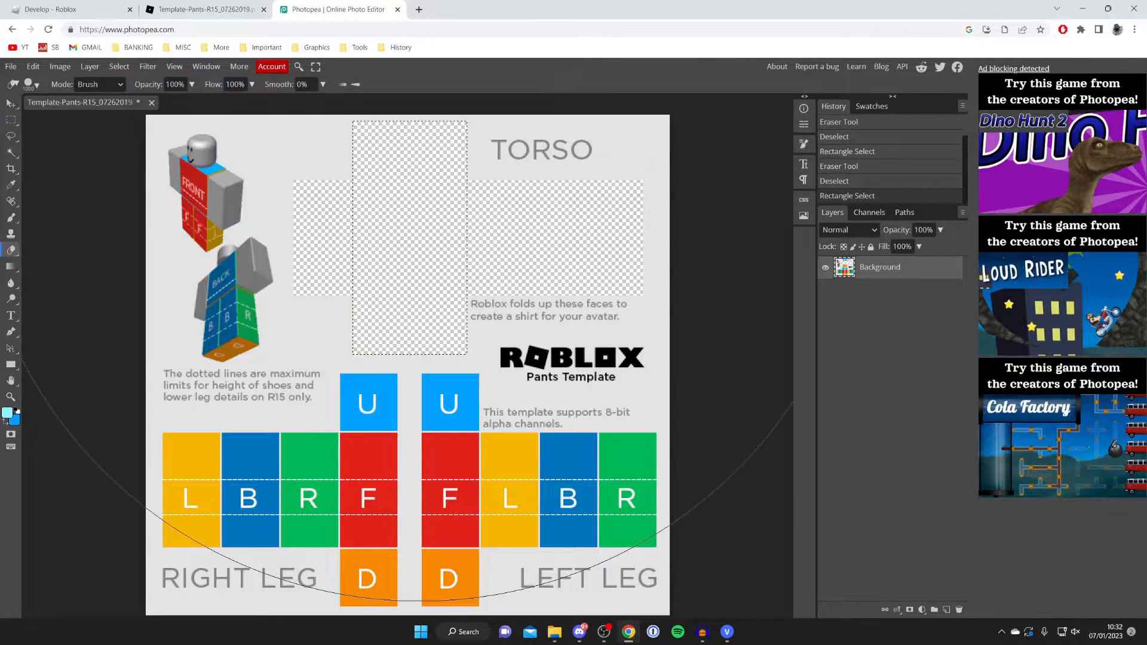
scroll(487, 260, down, 4)
scroll(505, 261, up, 4)
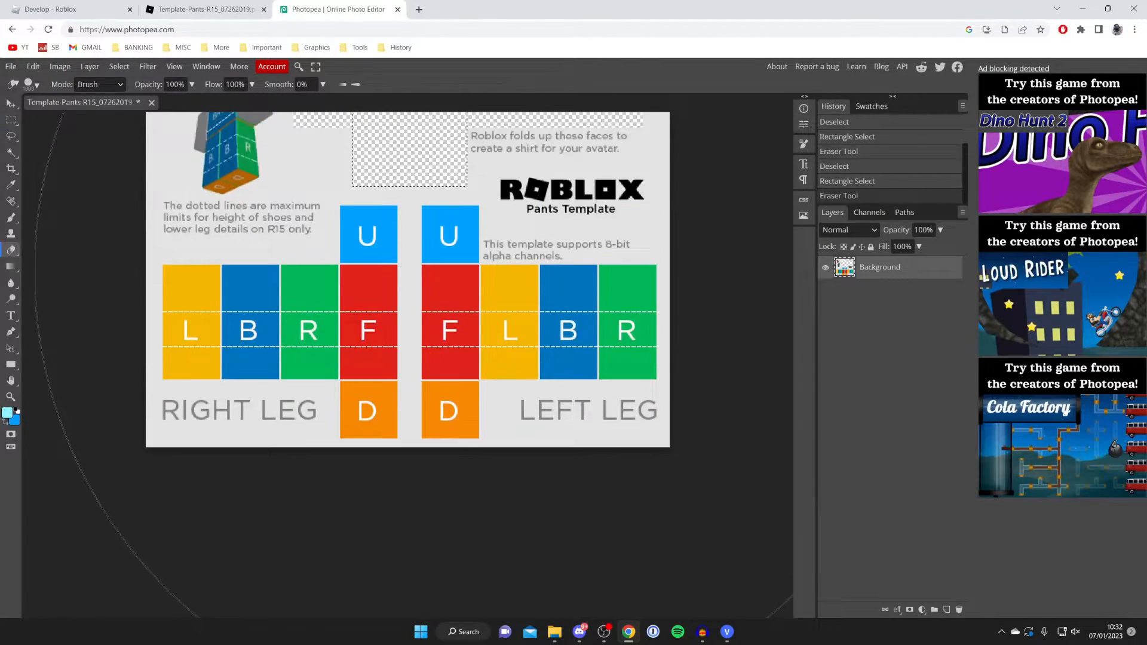
key(ctrl+d)
key(v)
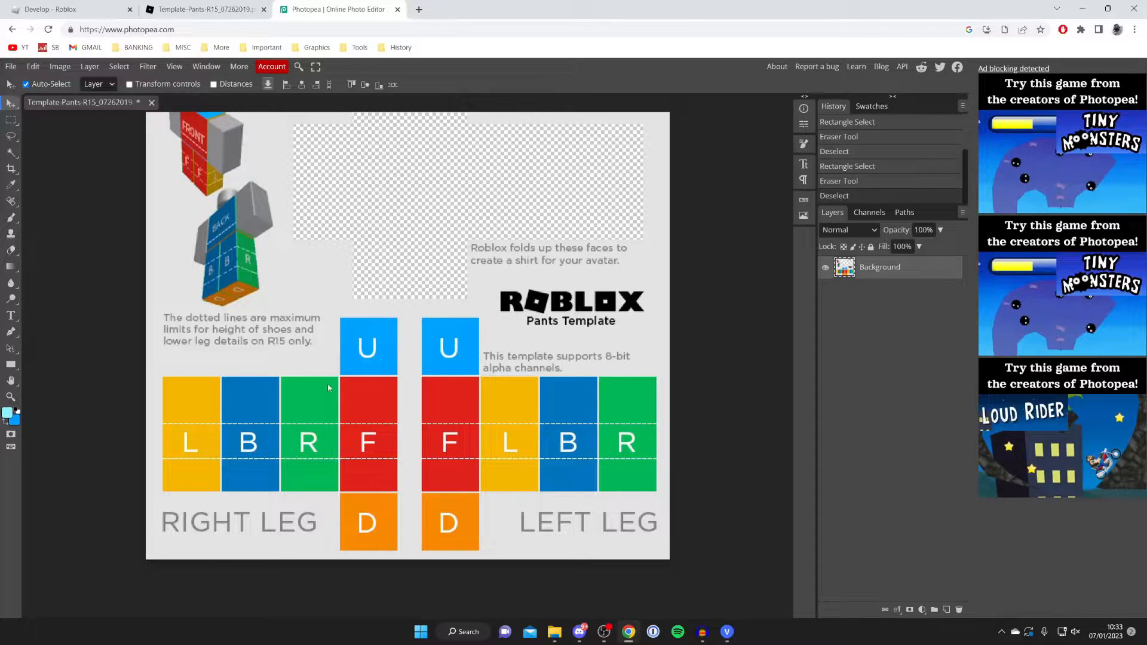
Step: Erase all coloured panels of the right leg and left leg to transparency using rectangular selections
scroll(353, 375, up, 1)
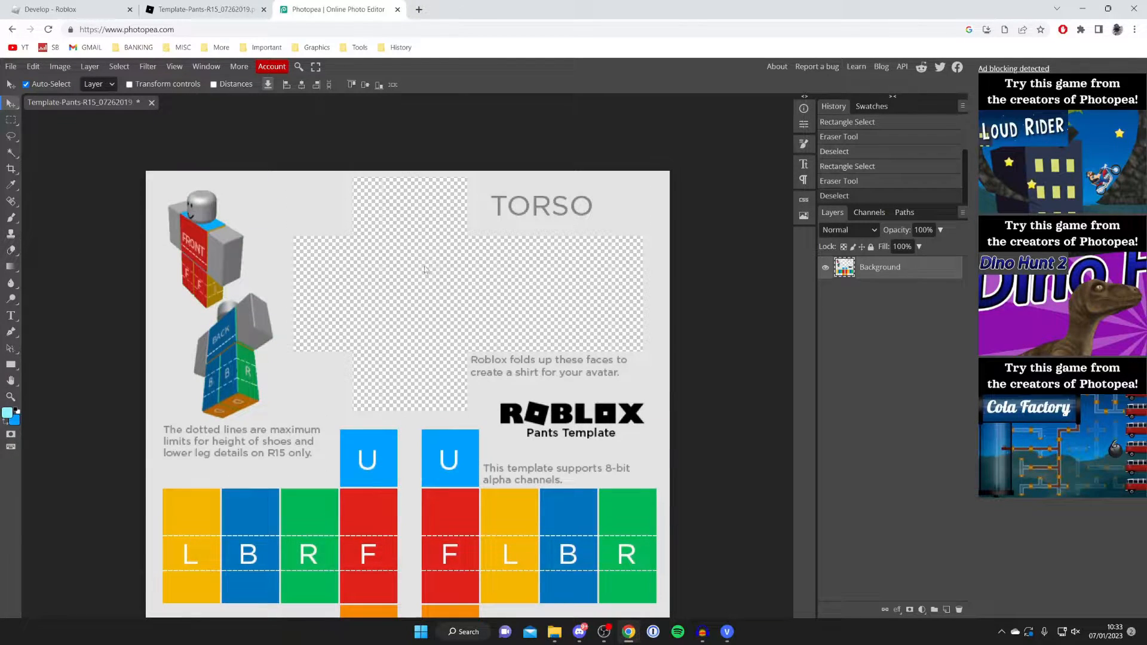
scroll(374, 318, down, 1)
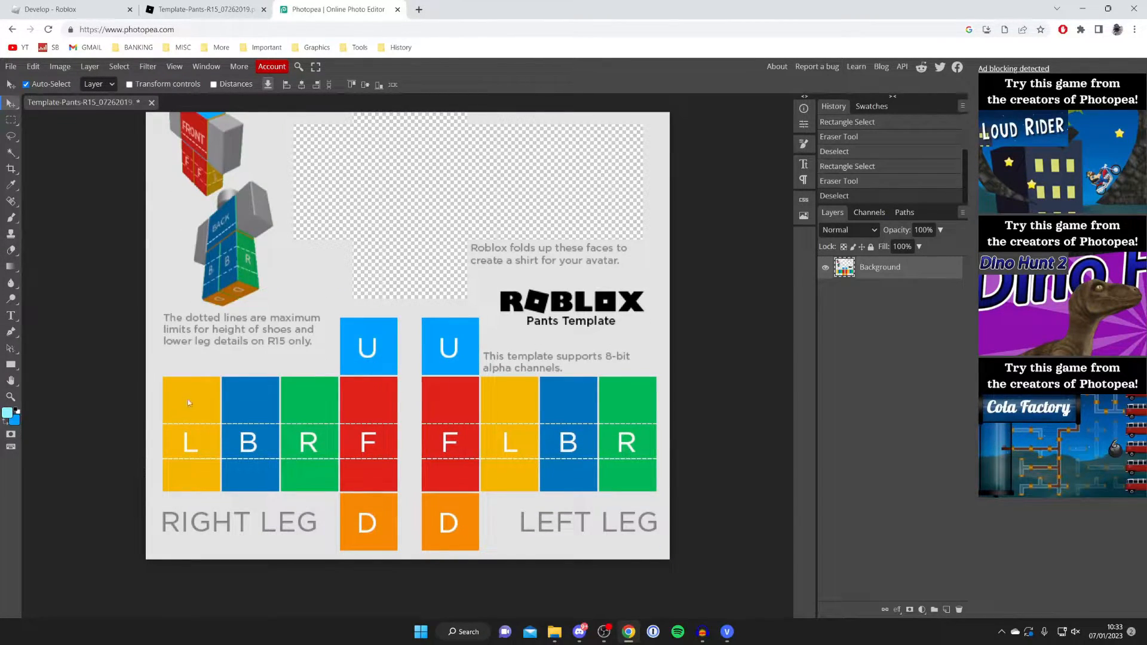
click(10, 120)
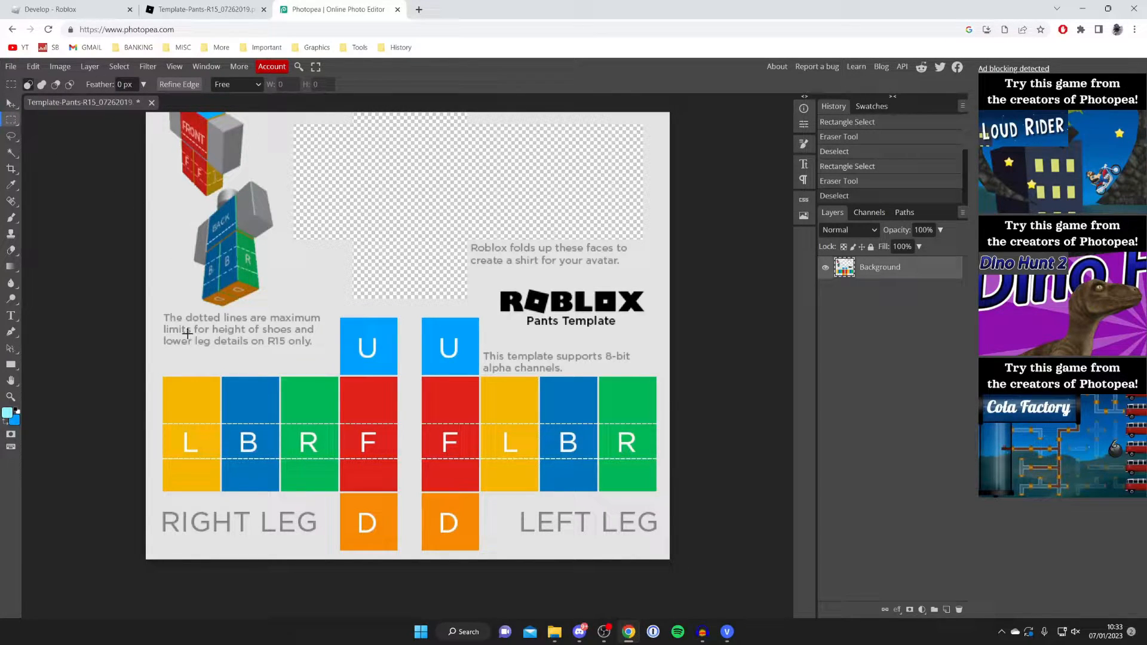
drag(163, 376, 397, 492)
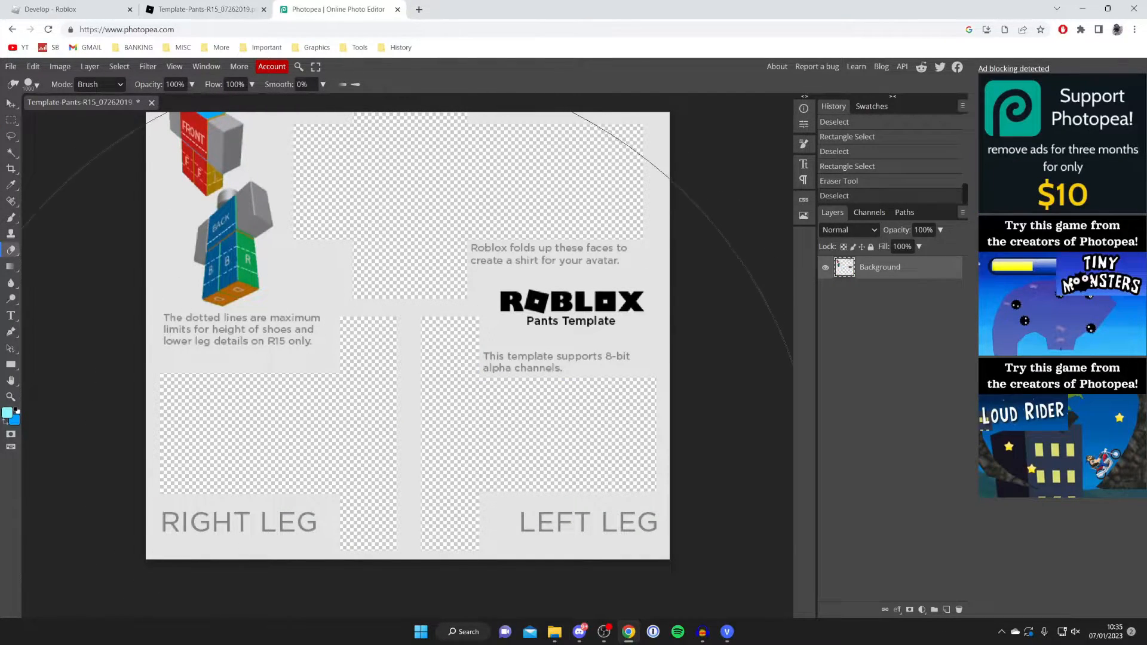
key(v)
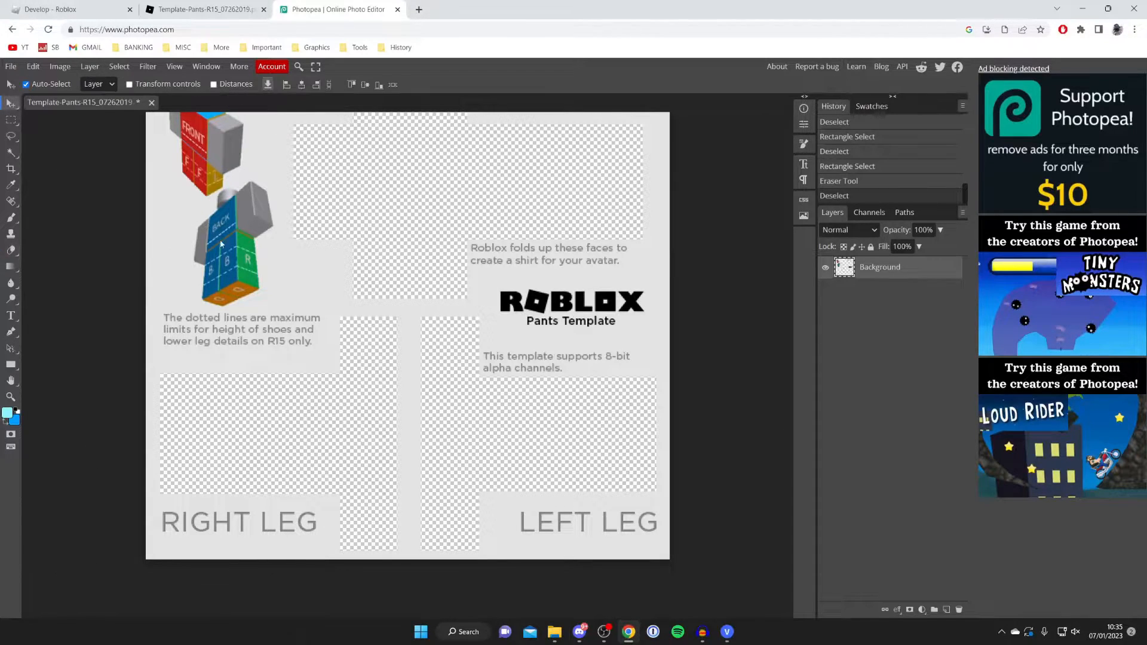
Step: Review the panel layout on the original pants template in its browser tab and return to Photopea
click(201, 11)
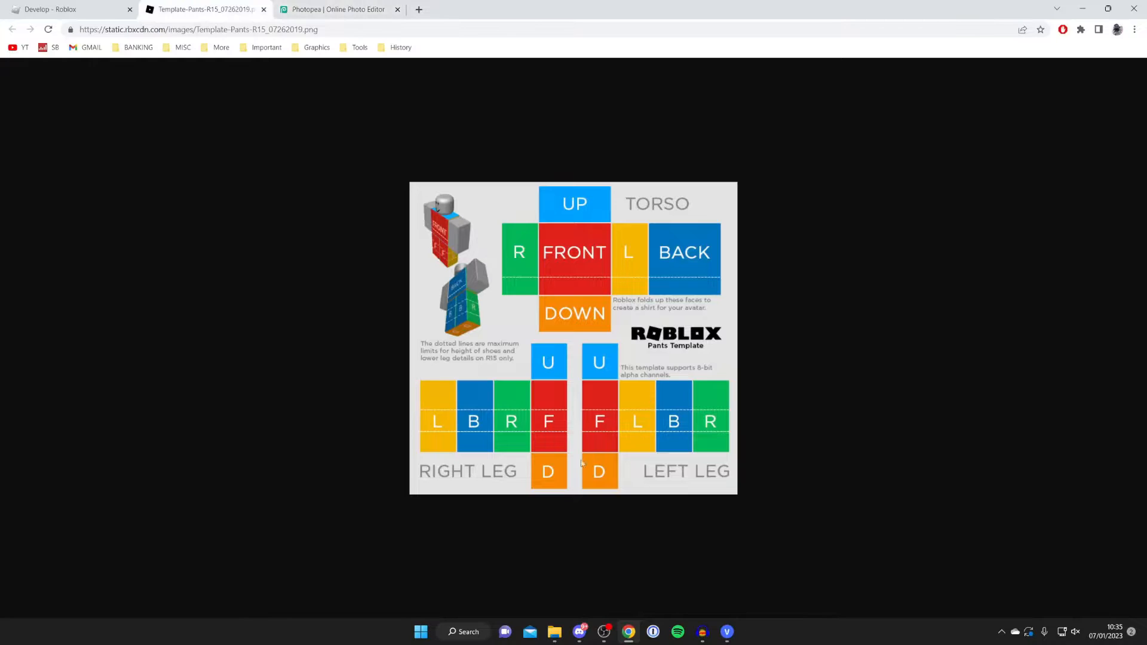
click(309, 5)
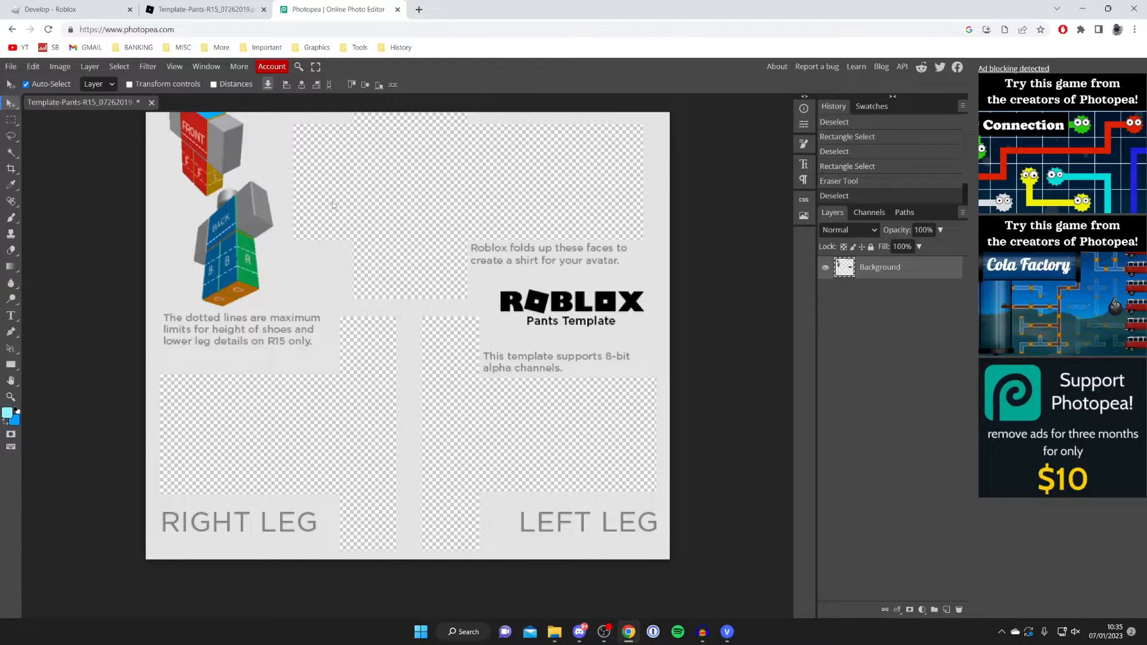
Step: Search Google Images for "jean material texture" in a new browser tab and browse the denim results
click(419, 9)
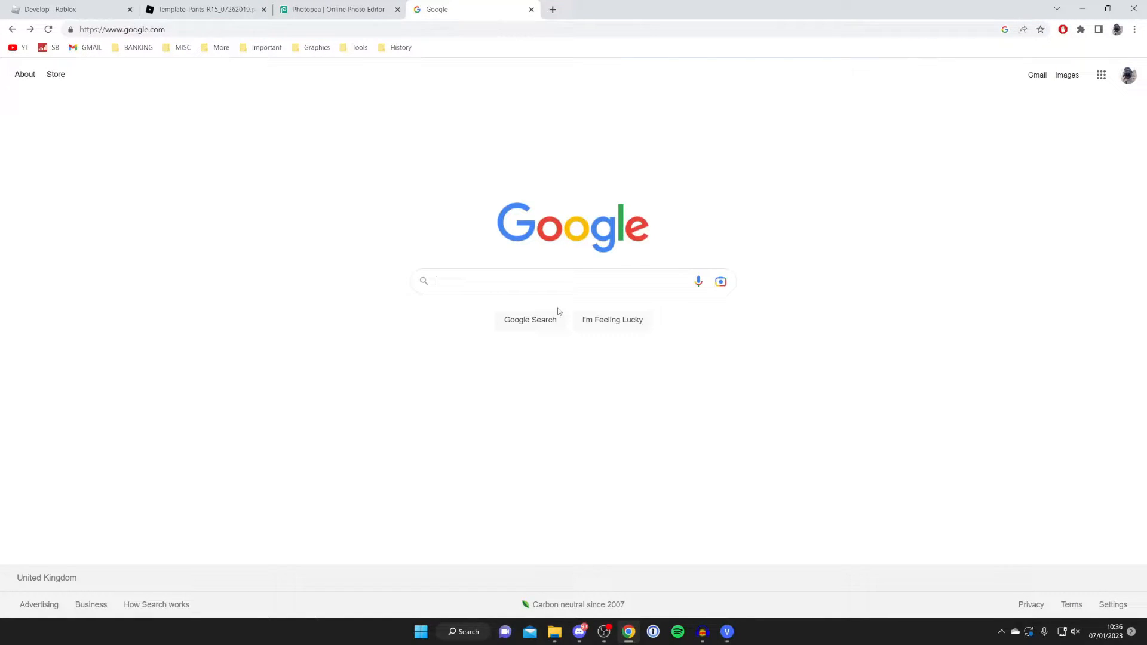
text(jean mat)
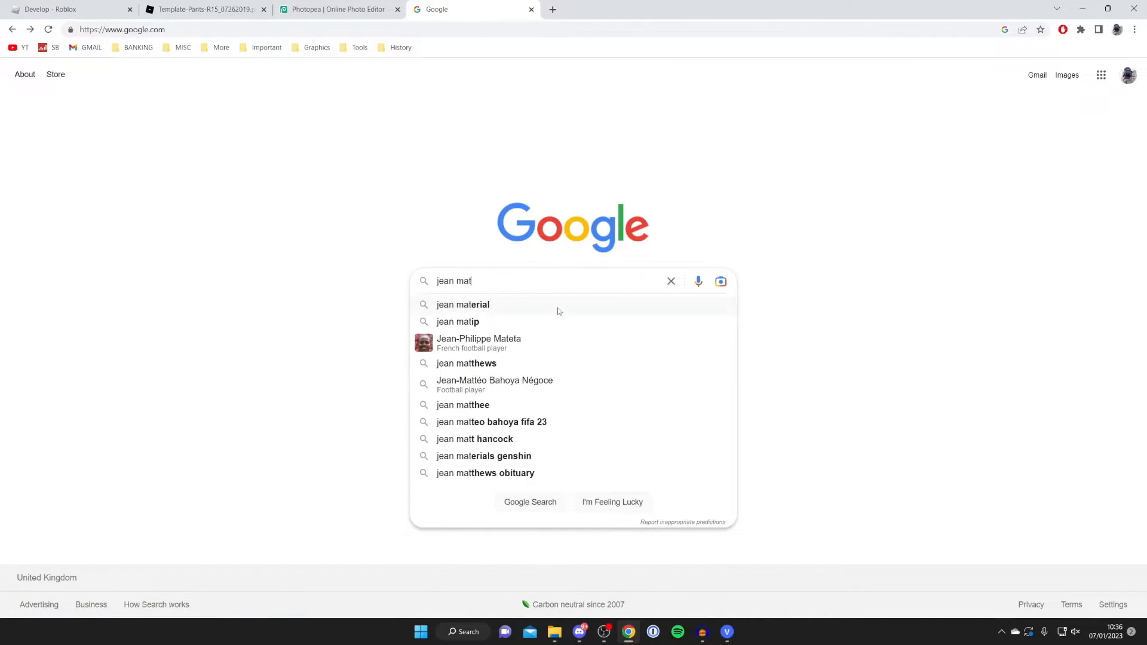
text(erial texture)
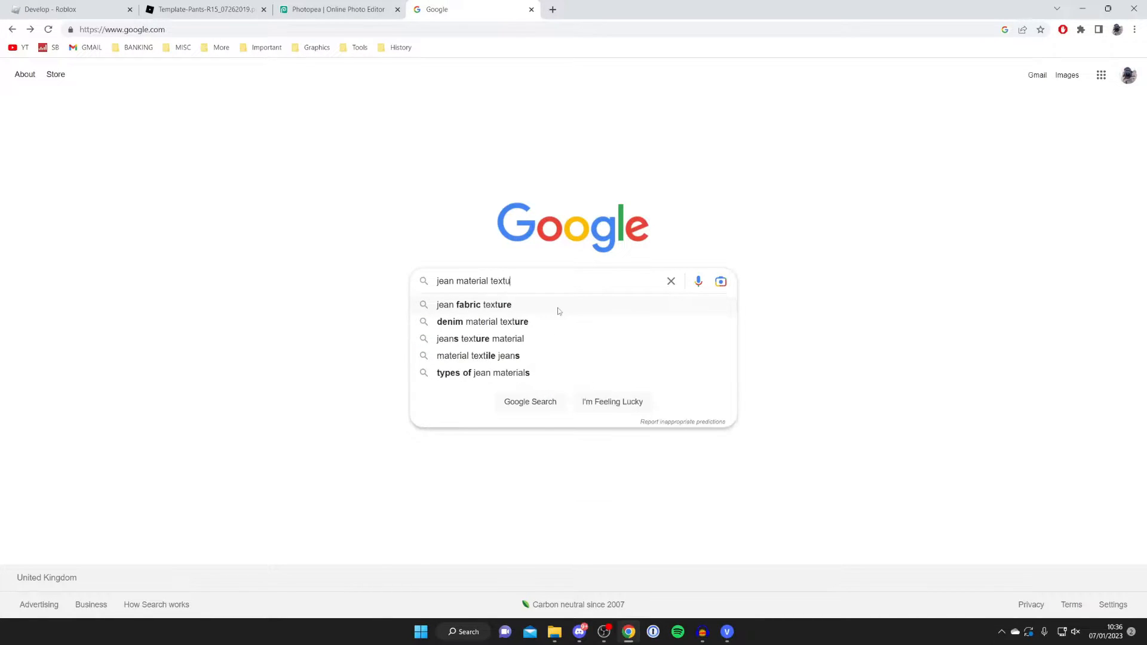
key(Return)
click(185, 119)
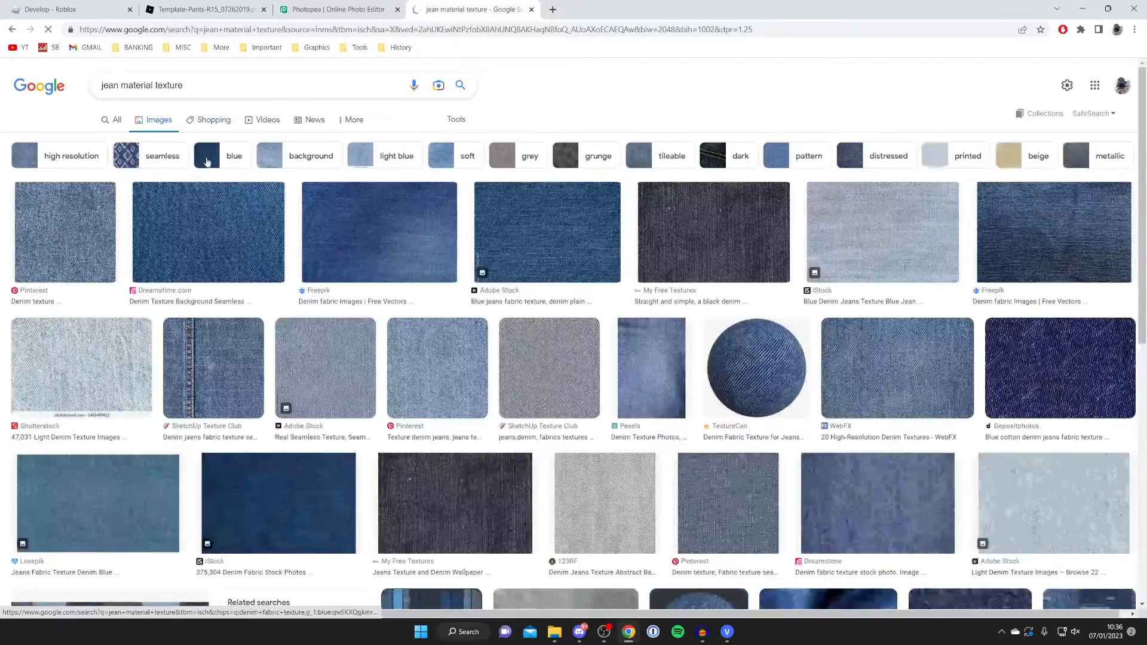
scroll(371, 247, down, 2)
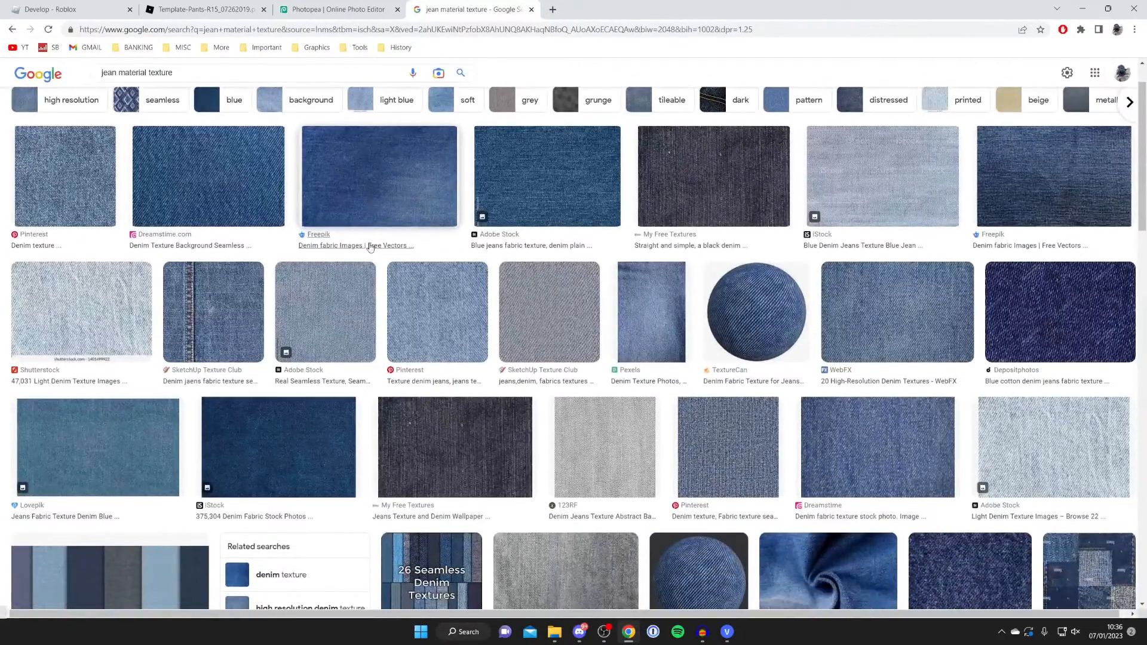
scroll(370, 247, up, 2)
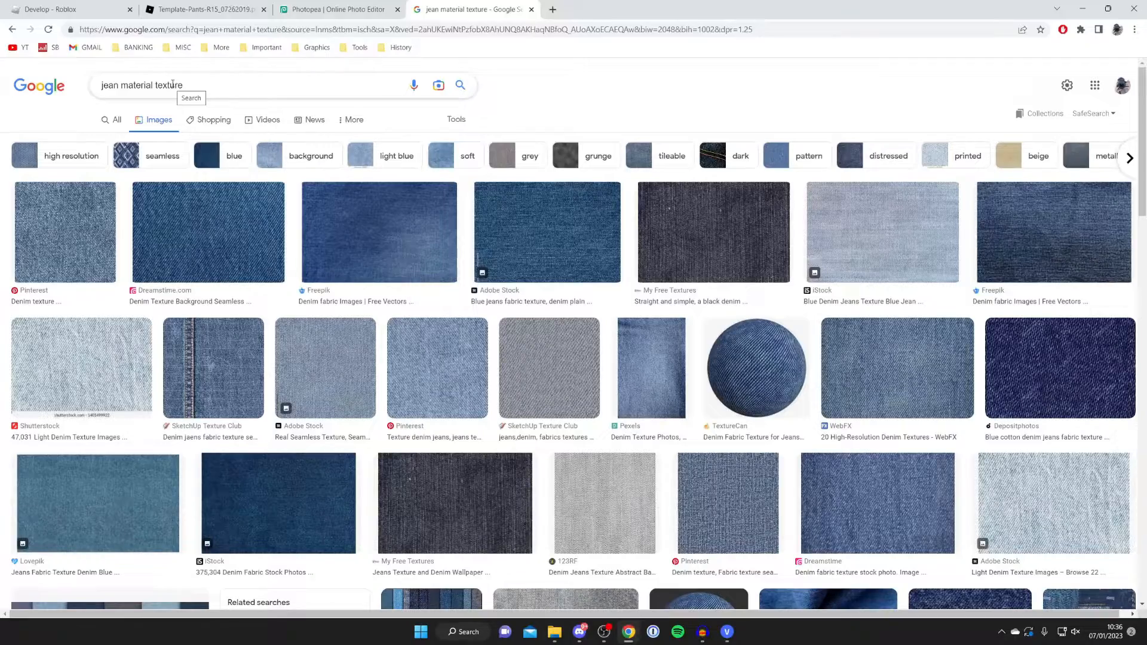
Step: Open the first denim texture result from Pinterest and save its full-size image to the computer
click(66, 238)
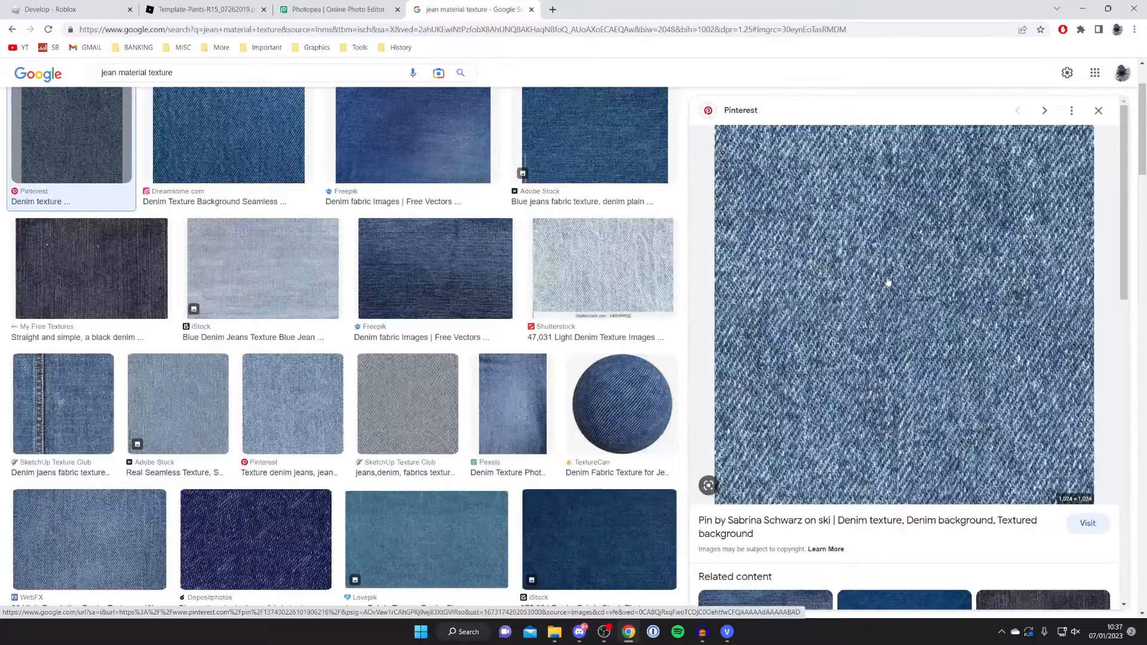
right_click(888, 282)
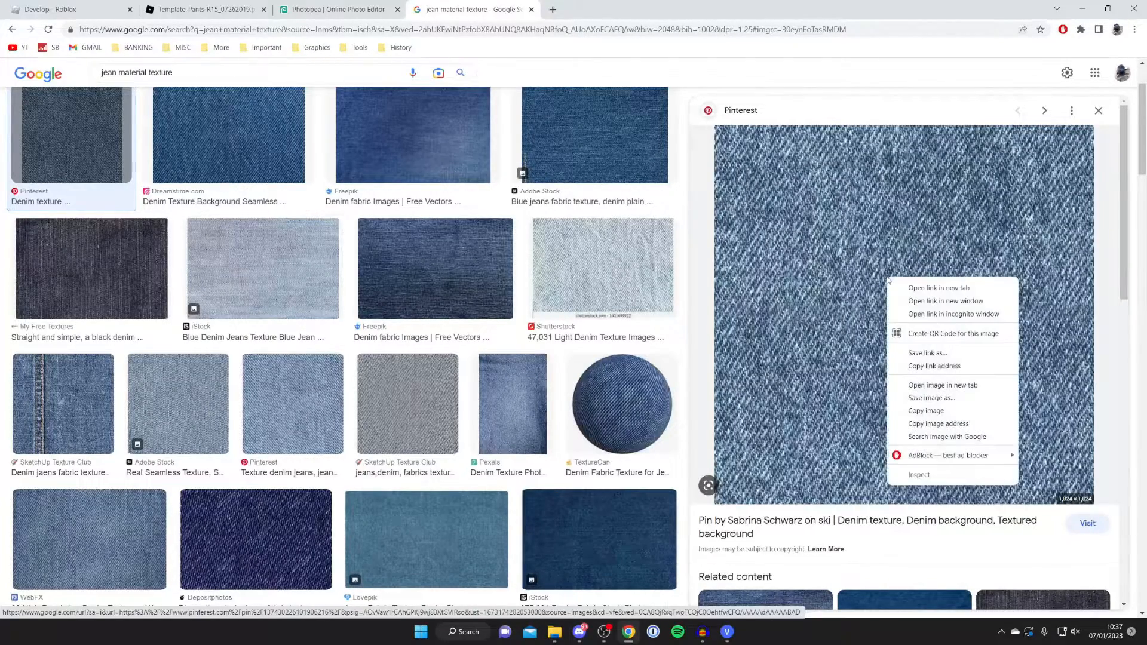
click(930, 398)
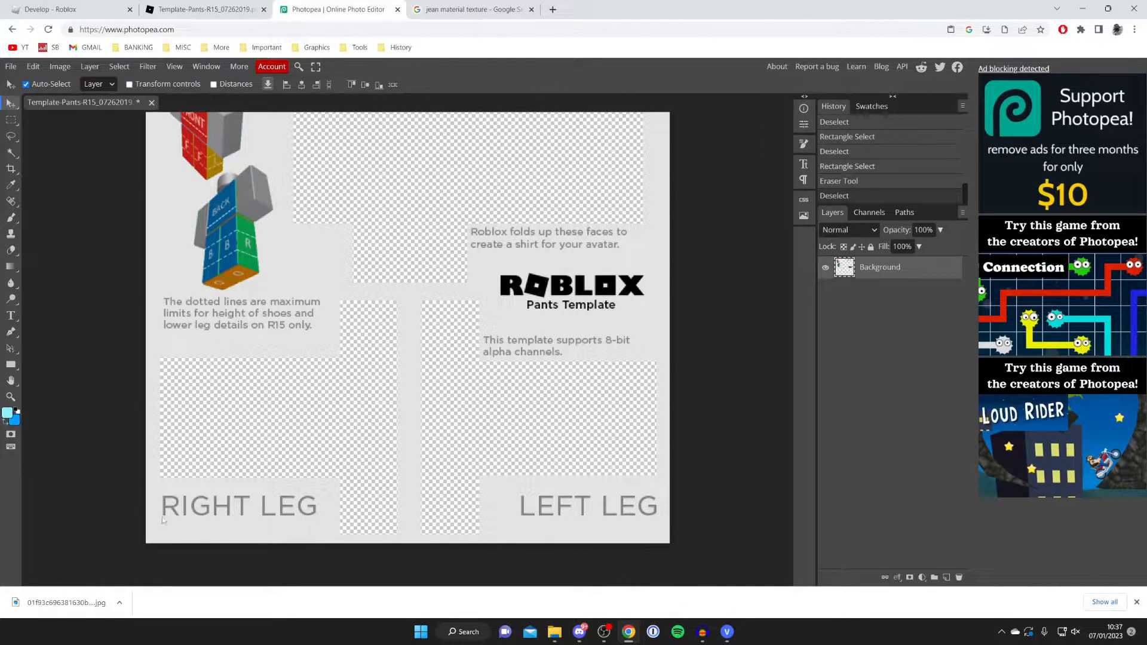
Step: Place the downloaded denim image on the pants template in Photopea and scale it to about 51.27%
drag(84, 602, 323, 336)
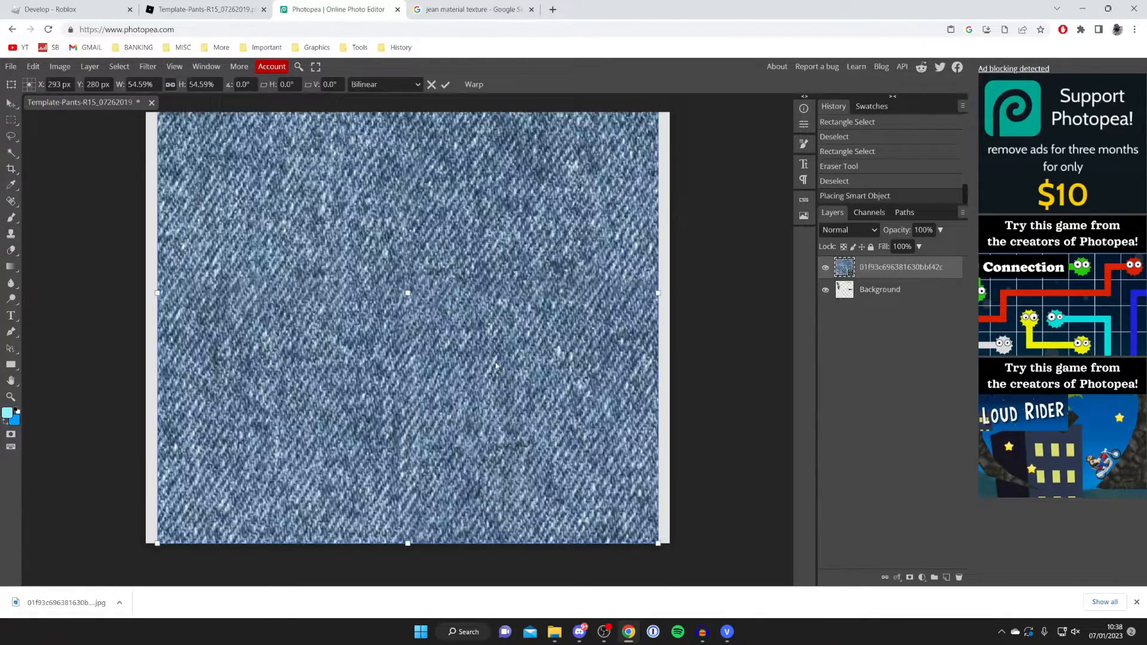
scroll(495, 366, up, 3)
scroll(500, 317, down, 2)
scroll(503, 269, up, 1)
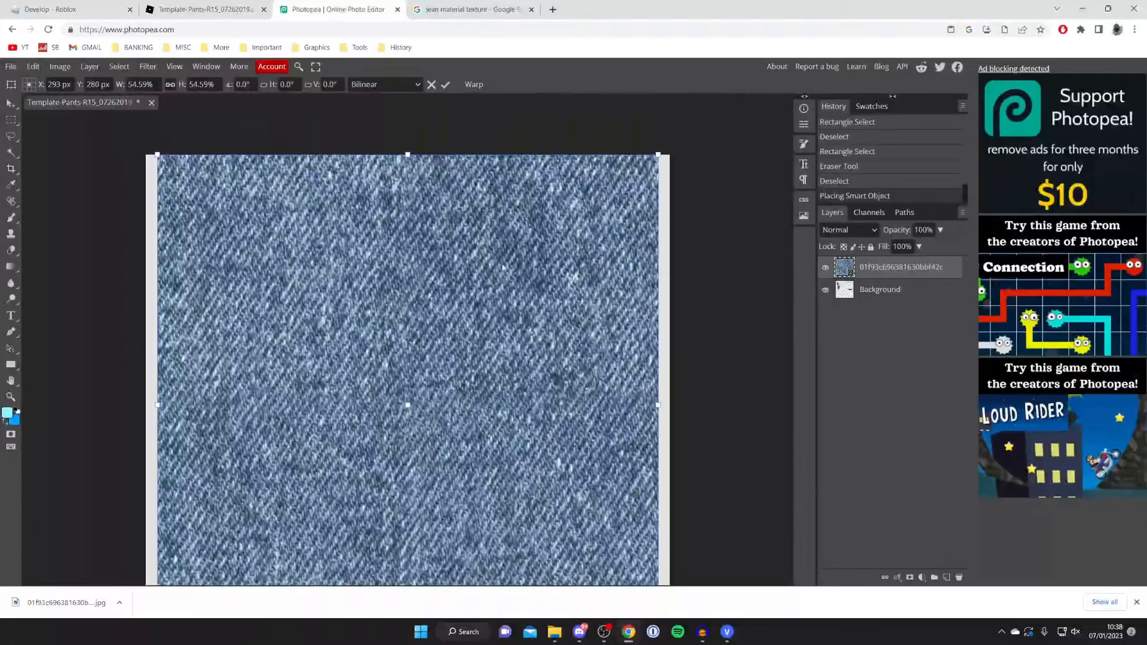
drag(407, 154, 407, 179)
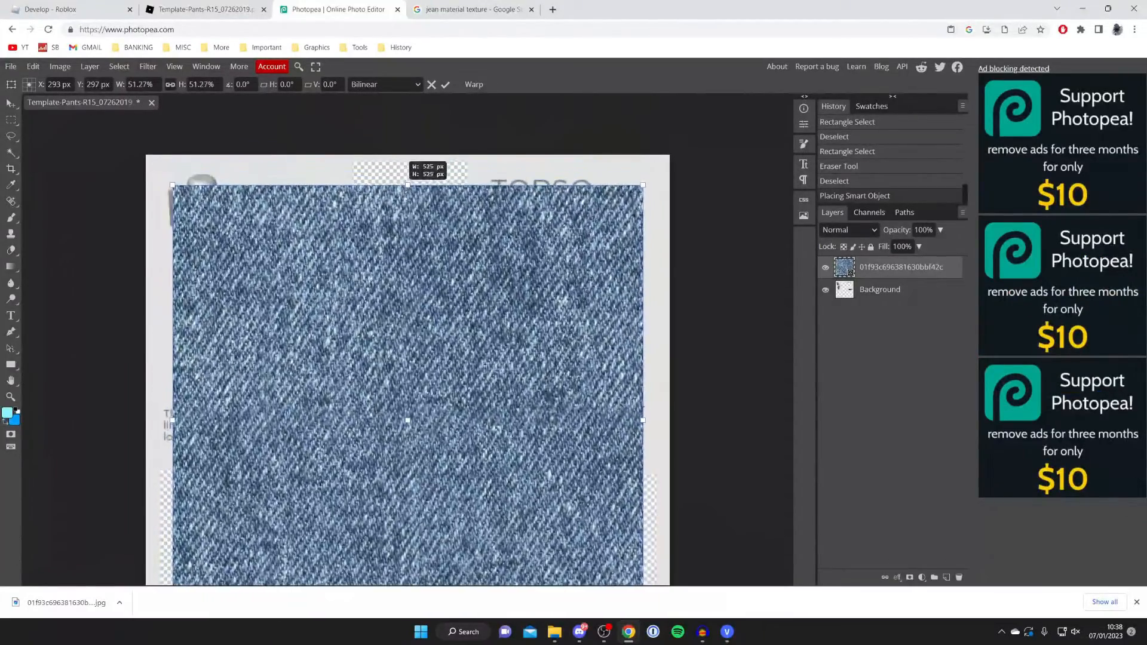
scroll(454, 144, down, 1)
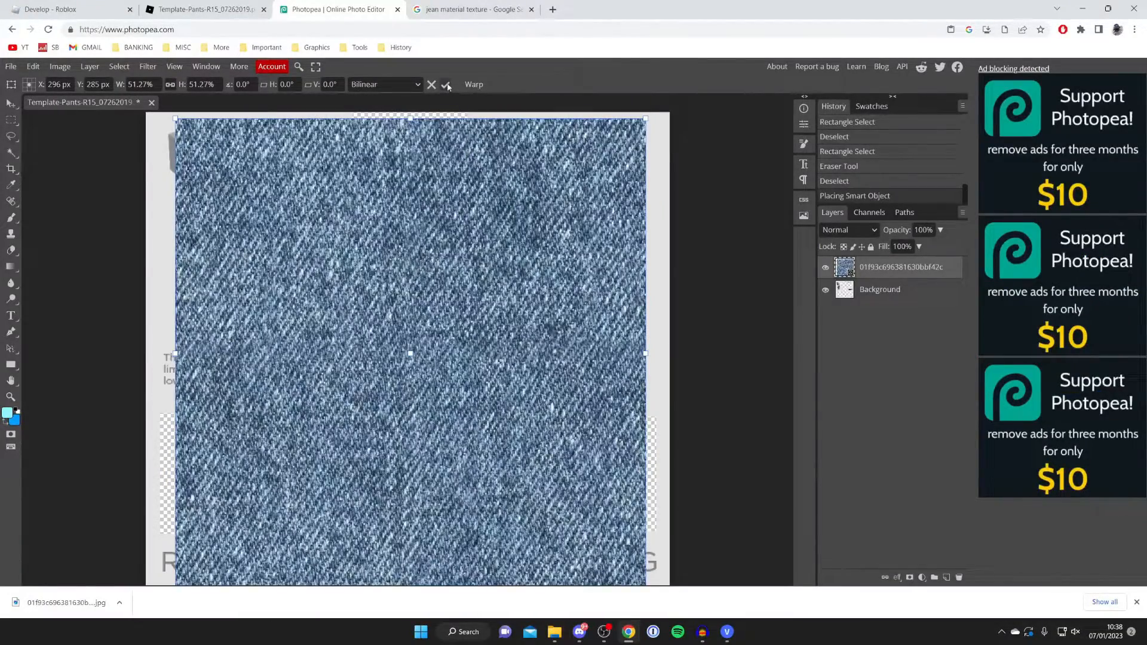
click(446, 85)
scroll(354, 252, down, 1)
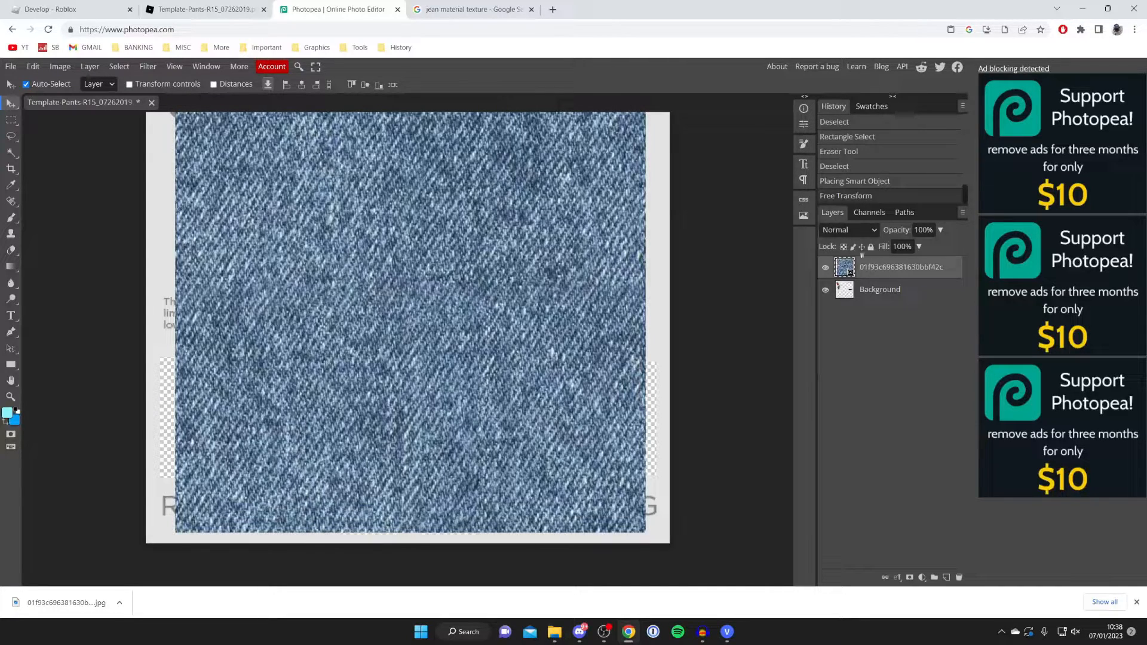
Step: Move the denim layer below the Background layer so the texture fills the template's cleared panels
drag(873, 269, 881, 300)
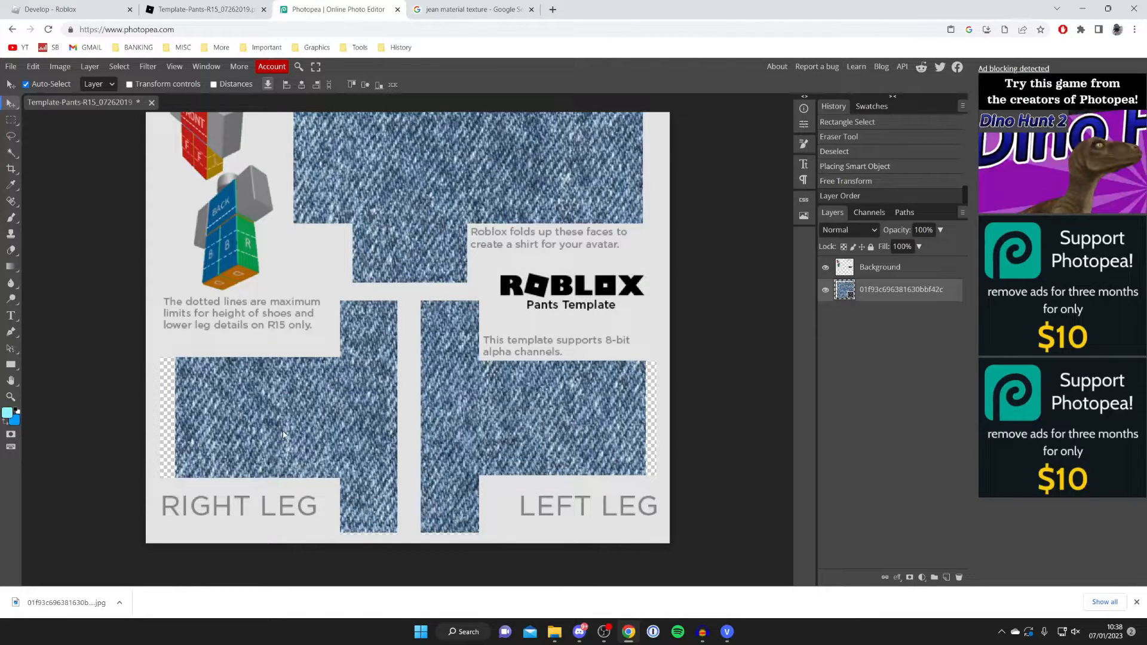
scroll(355, 434, up, 1)
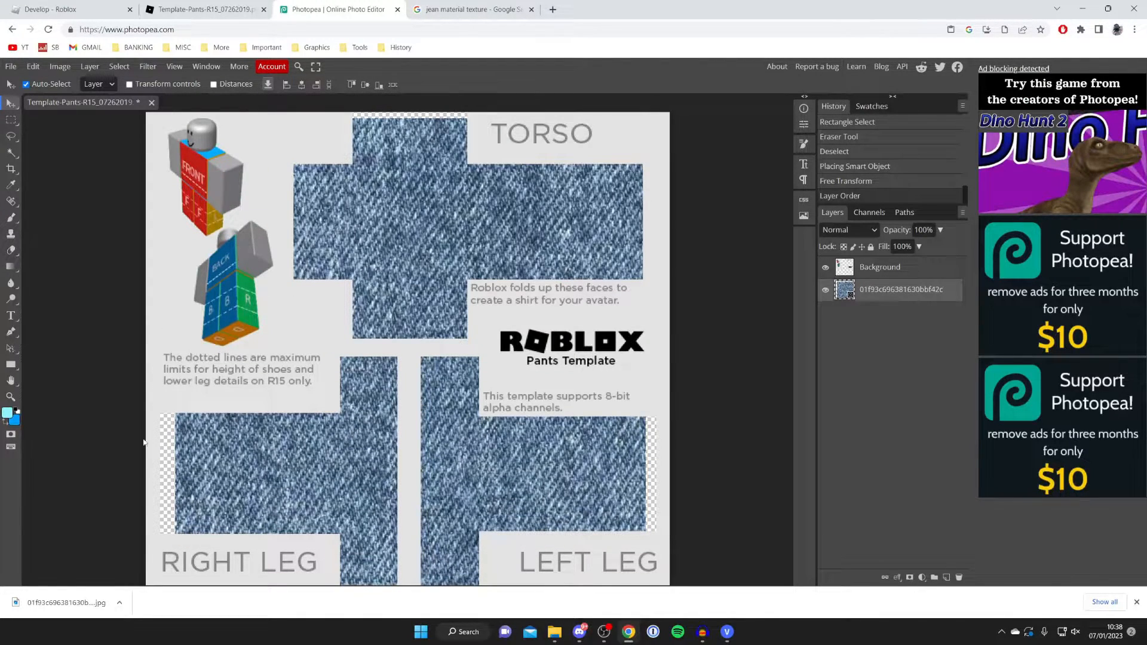
scroll(355, 435, down, 1)
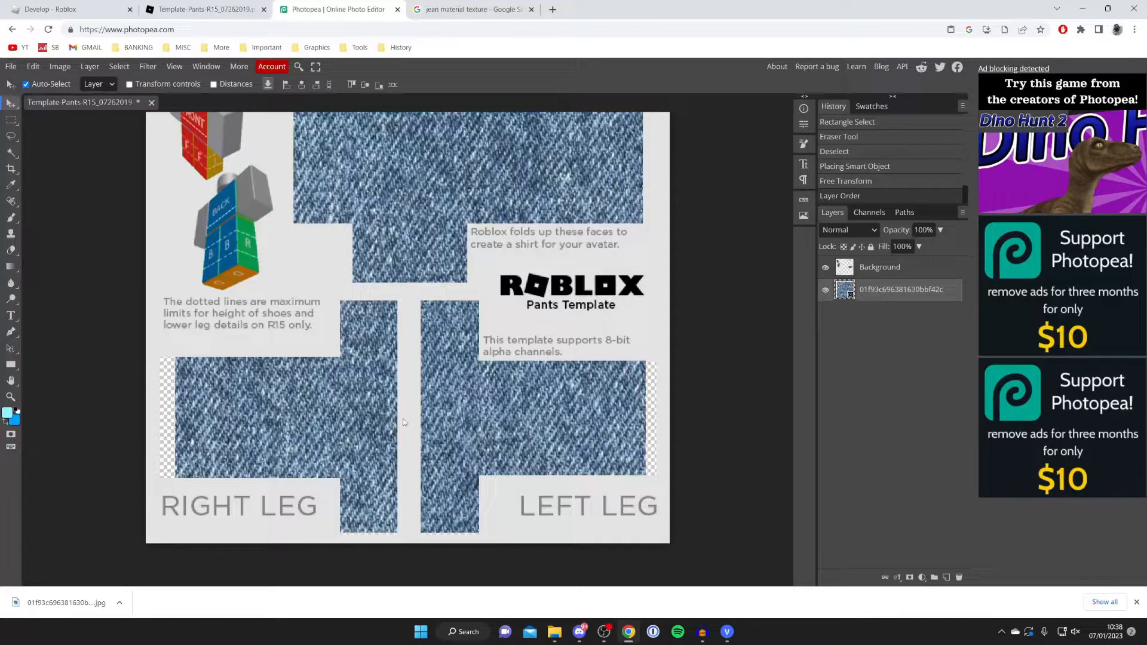
scroll(399, 411, up, 1)
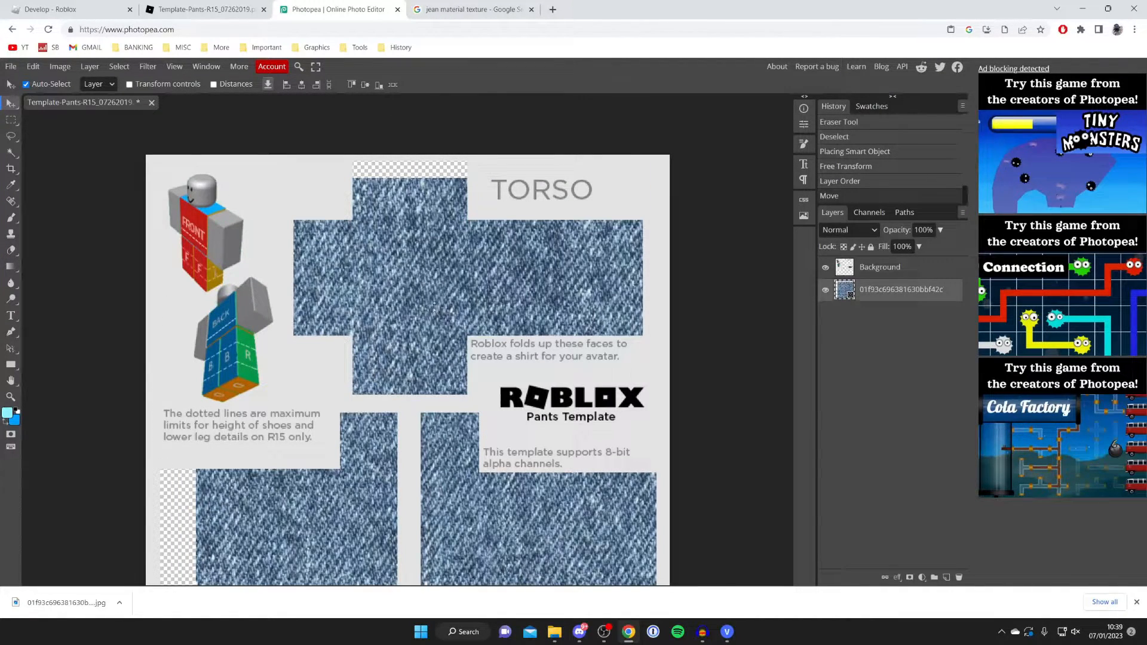
Step: Scale the denim texture to about 29.79% and position it over the right leg's panels only
key(ctrl+t)
drag(430, 211, 421, 244)
scroll(427, 257, down, 3)
scroll(428, 263, up, 3)
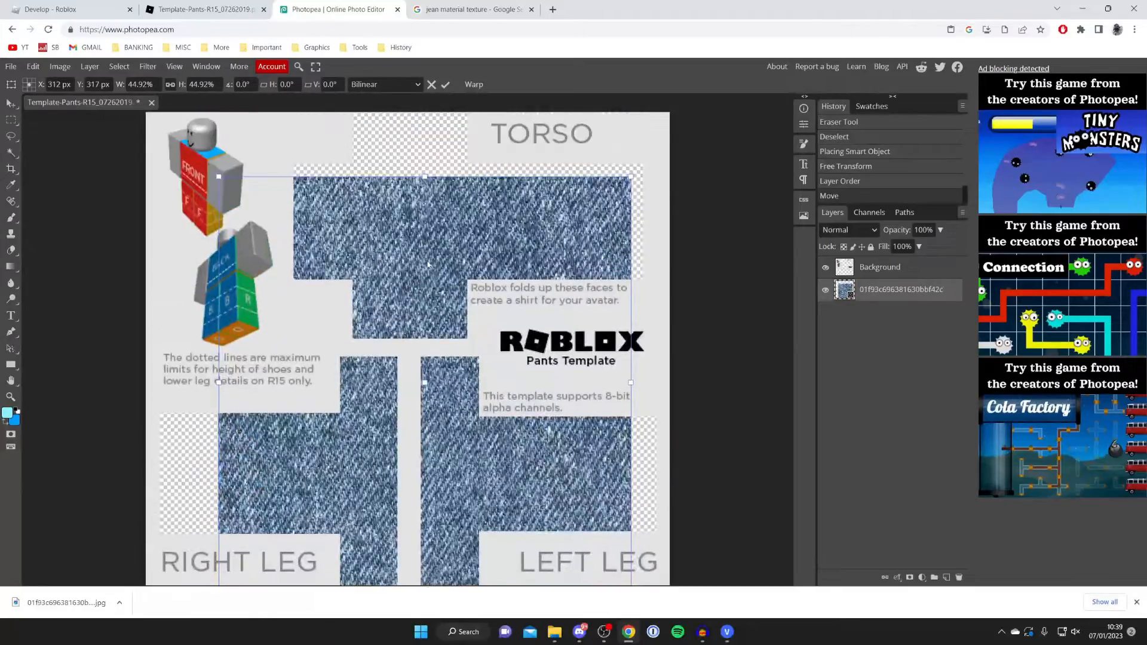
drag(425, 177, 427, 81)
scroll(425, 266, down, 1)
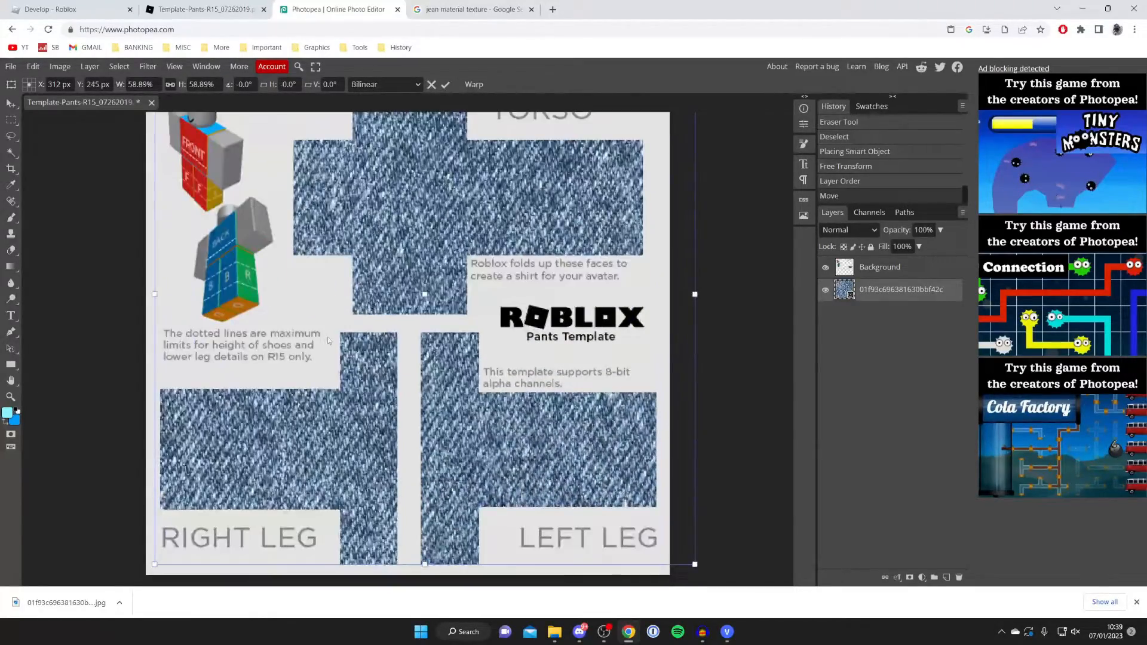
scroll(425, 270, up, 3)
drag(425, 192, 412, 428)
scroll(409, 428, down, 5)
drag(408, 361, 230, 370)
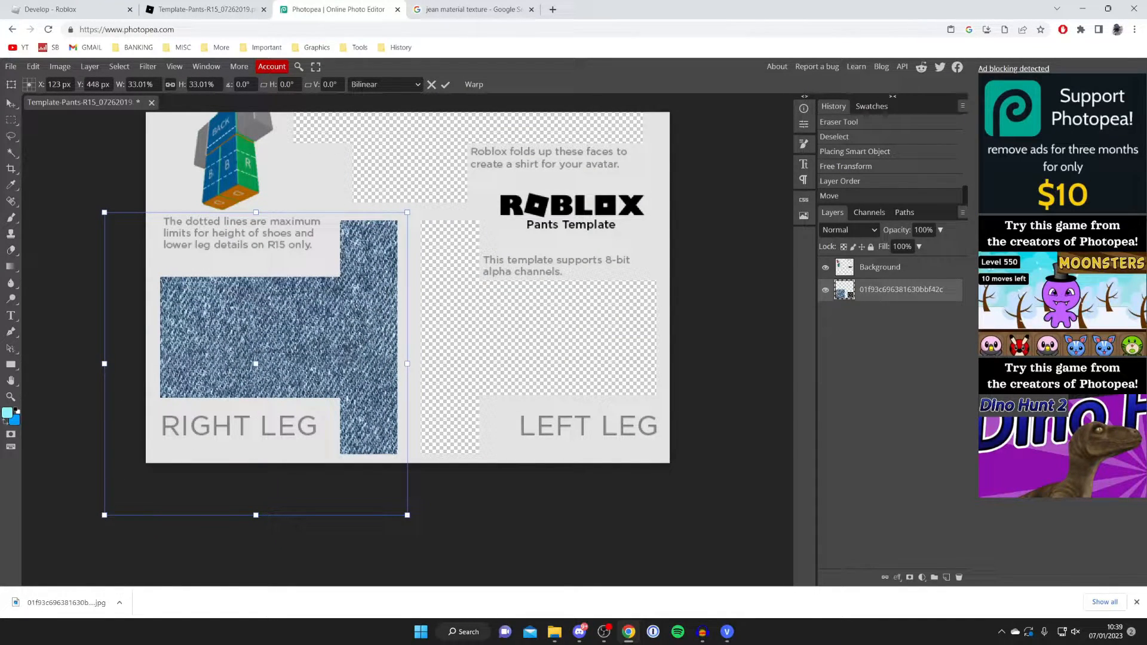
drag(104, 515, 134, 482)
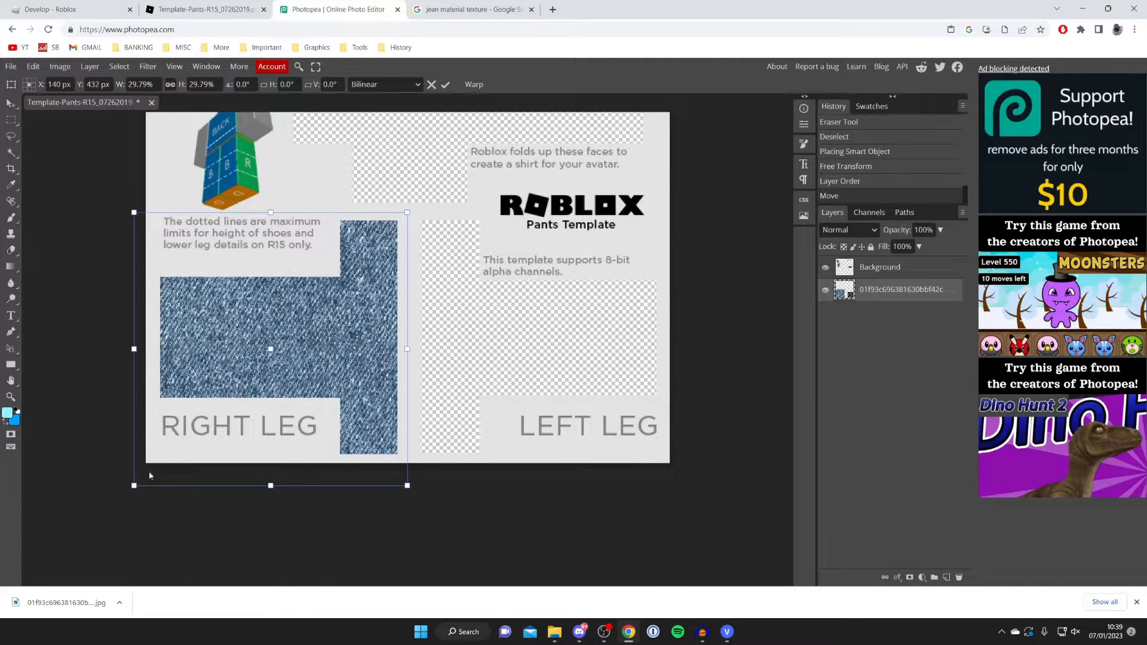
click(446, 86)
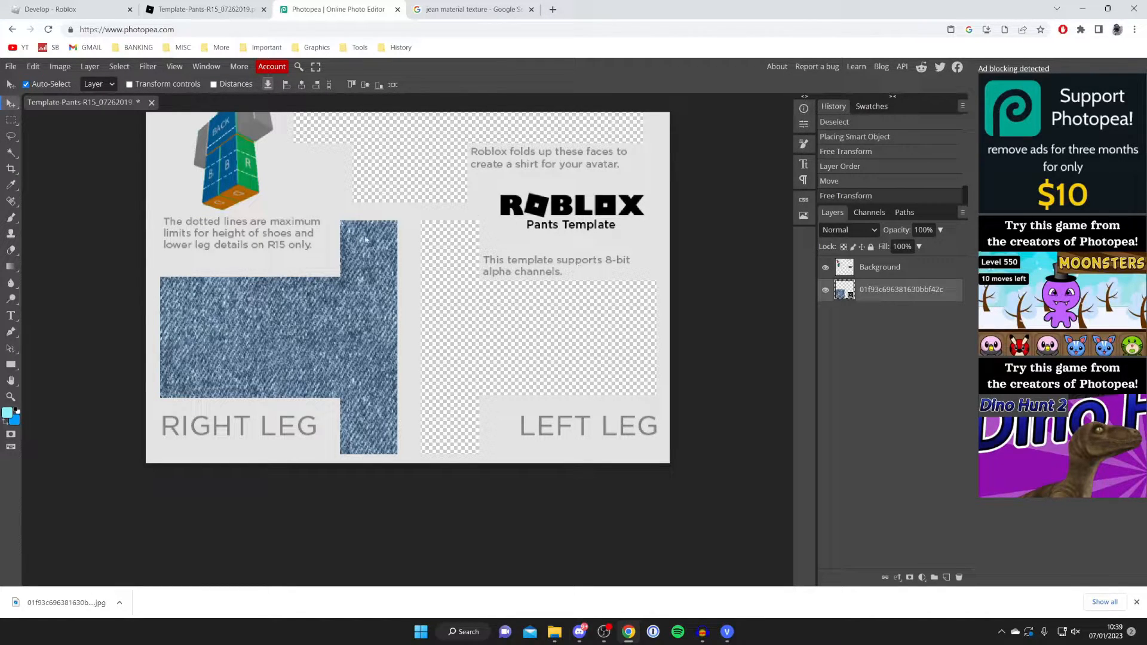
Step: Duplicate the denim layer and move the copy over the left leg's panels
right_click(869, 293)
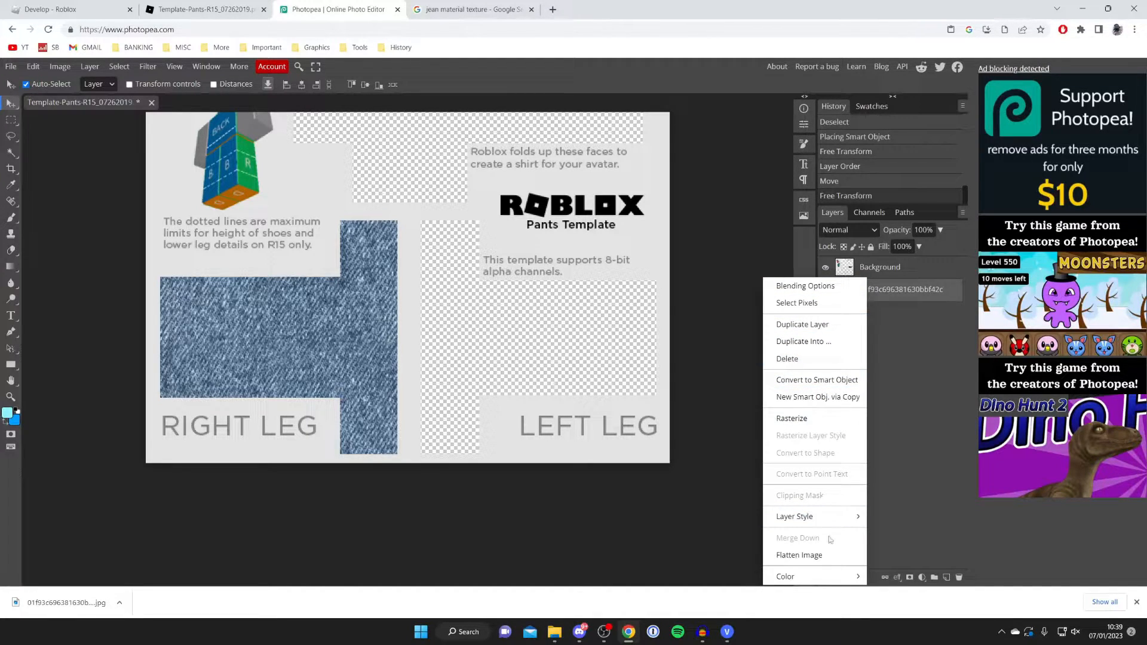
click(827, 325)
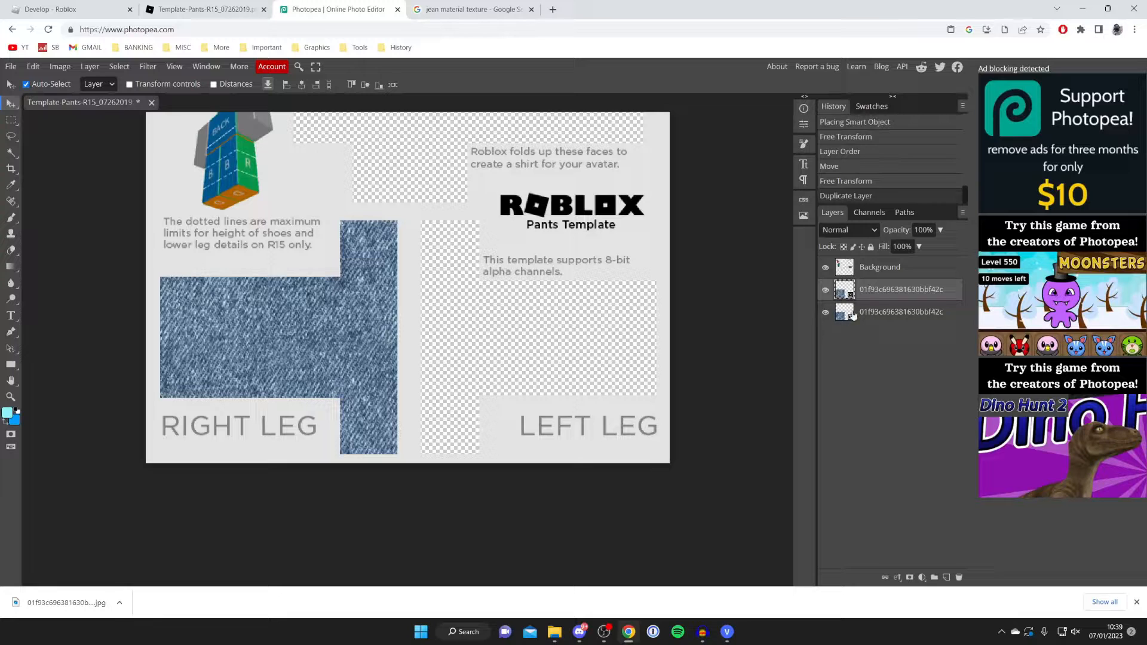
drag(241, 339, 514, 349)
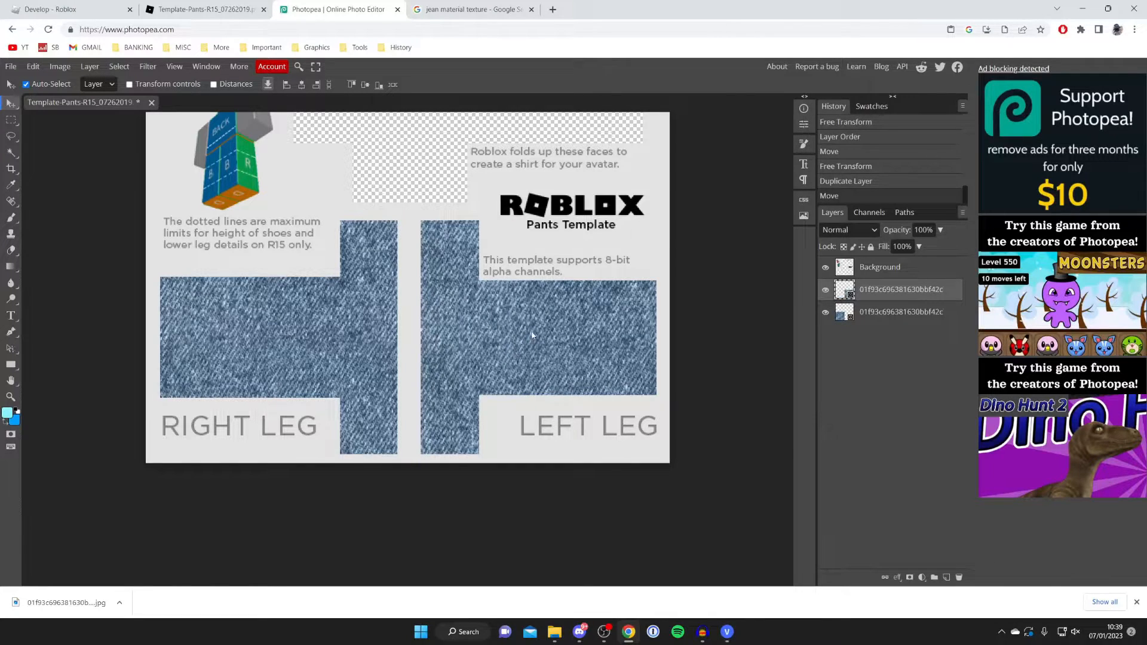
scroll(479, 351, up, 1)
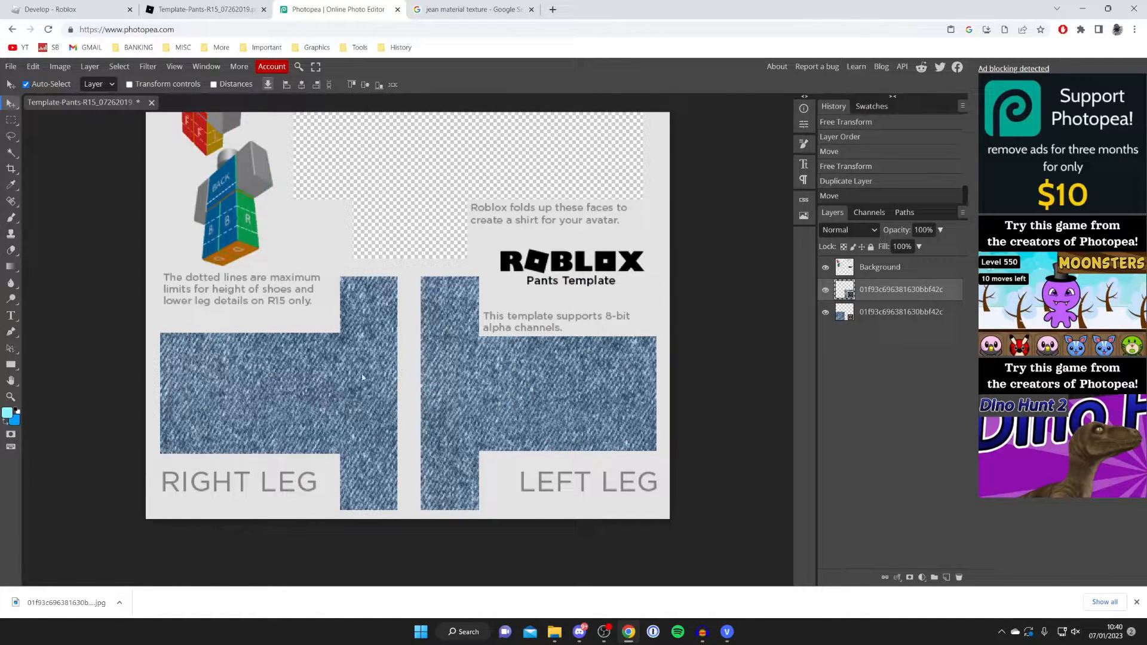
Step: Check the leg panel layout on the original pants template, dismiss the browser's download bar, and return to Photopea
key(ctrl+shift+Tab)
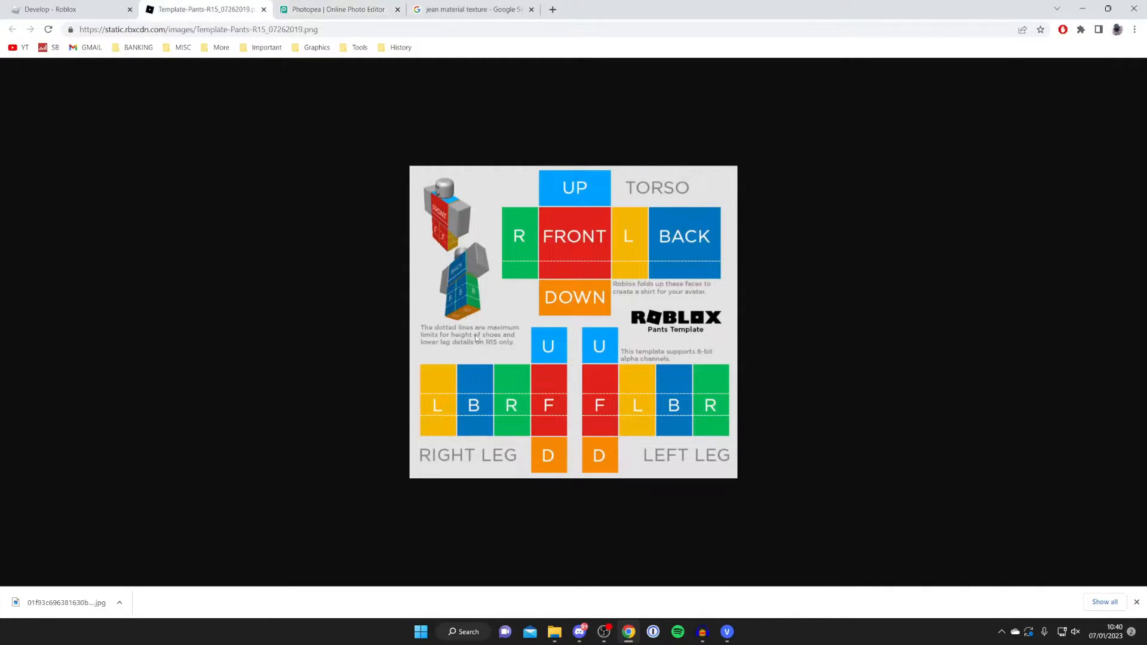
click(1136, 602)
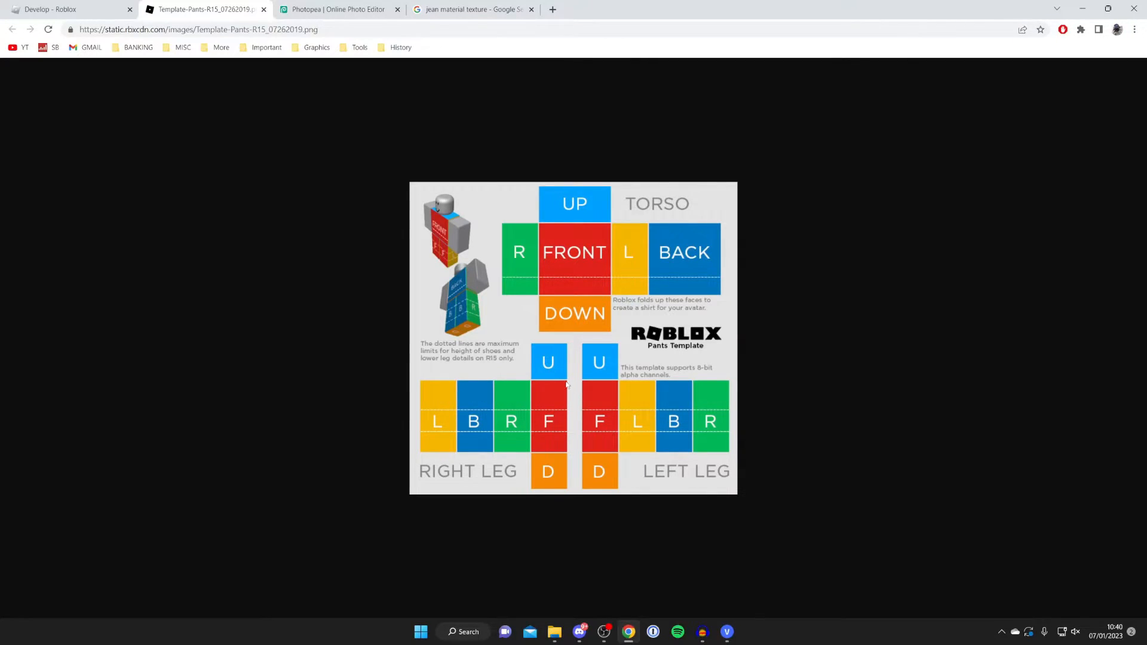
key(ctrl+Tab)
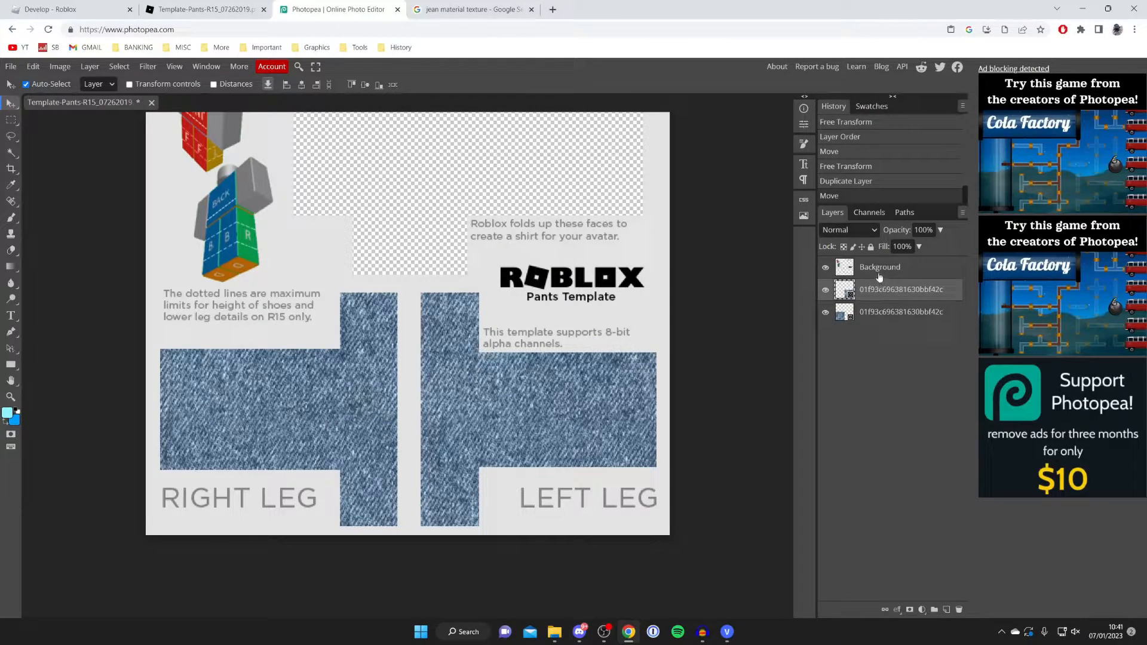
Step: Add a new layer above Background and make a thin rectangular selection along the upper edge of the right leg's panel row
click(878, 274)
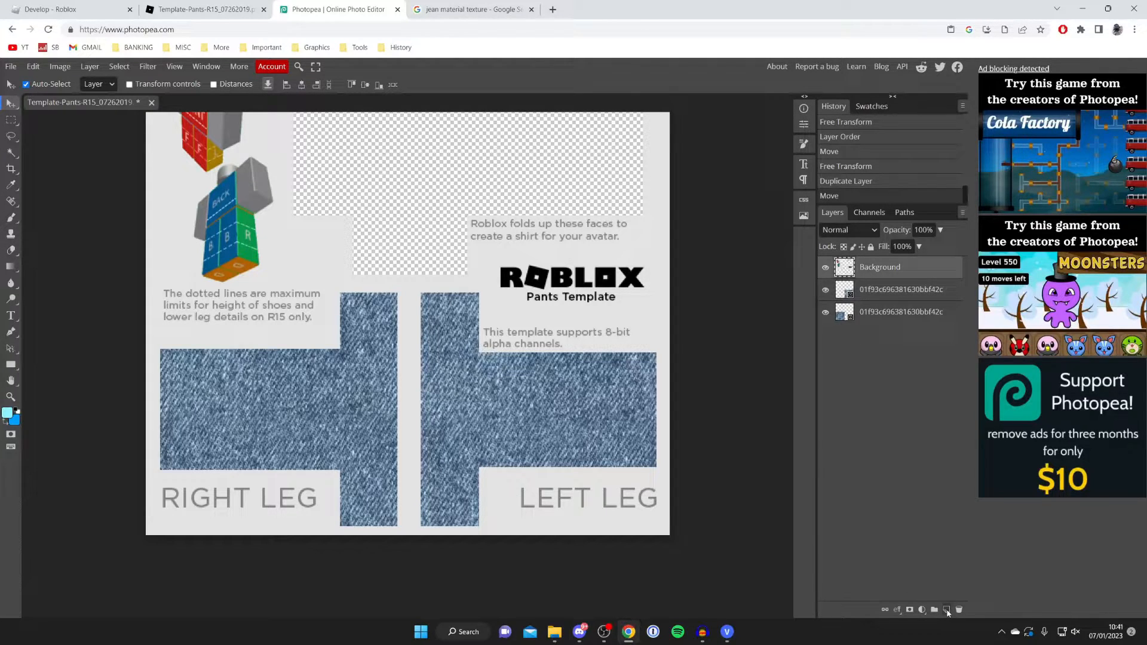
click(947, 611)
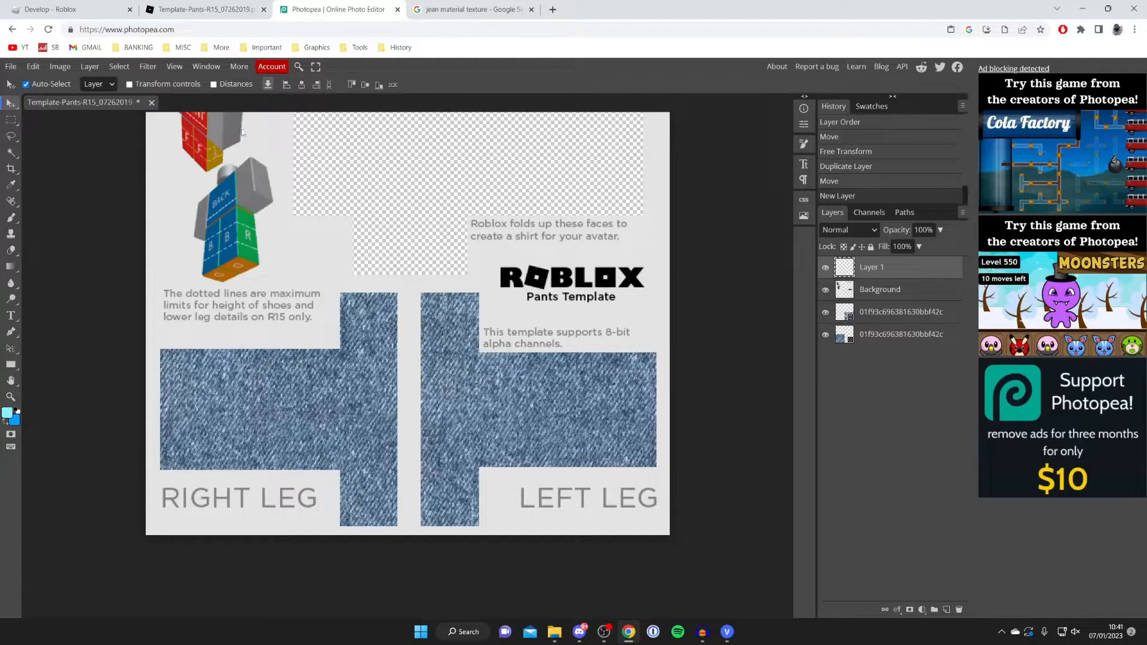
click(11, 119)
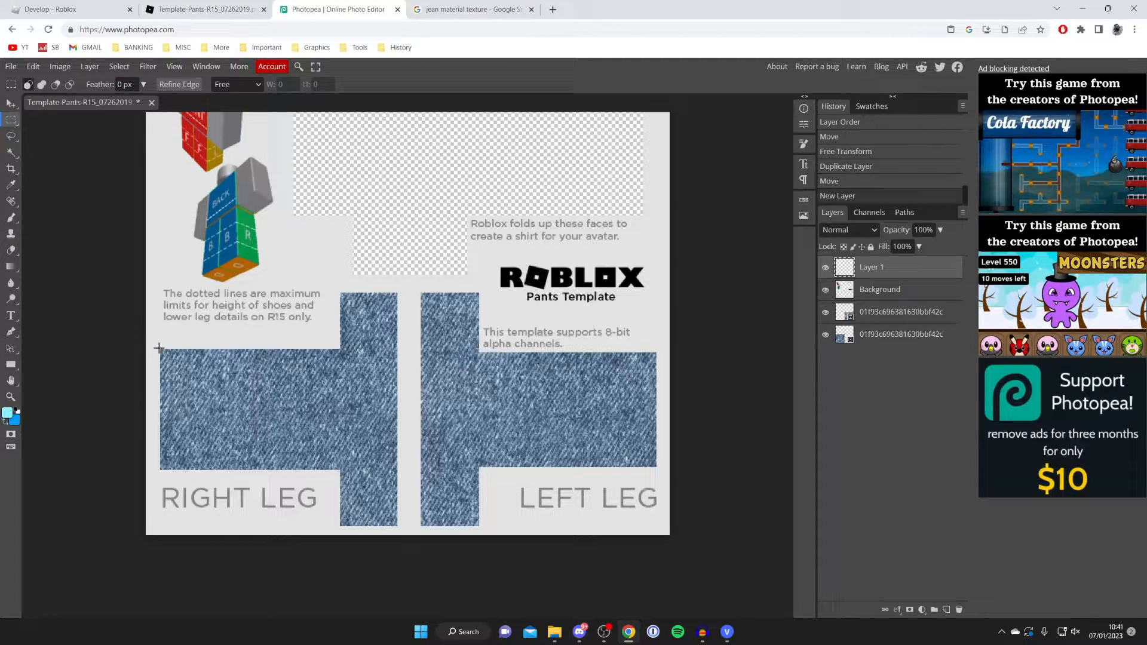
drag(160, 348, 178, 355)
drag(204, 361, 396, 365)
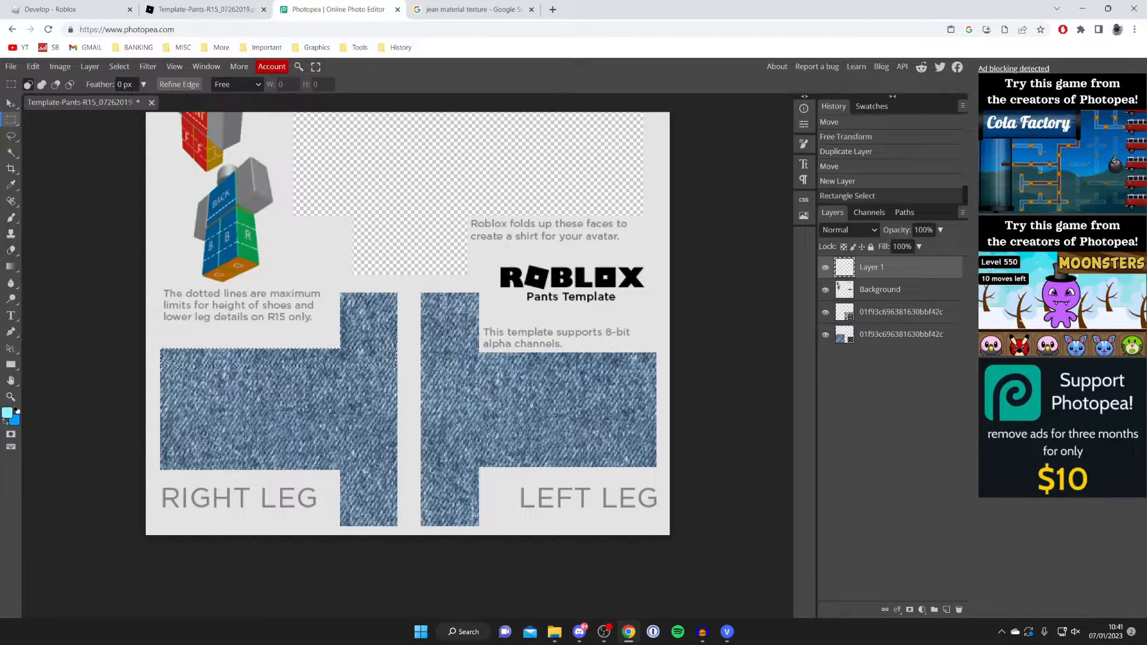
Step: Set the foreground colour to dark brown (613b00)
click(7, 413)
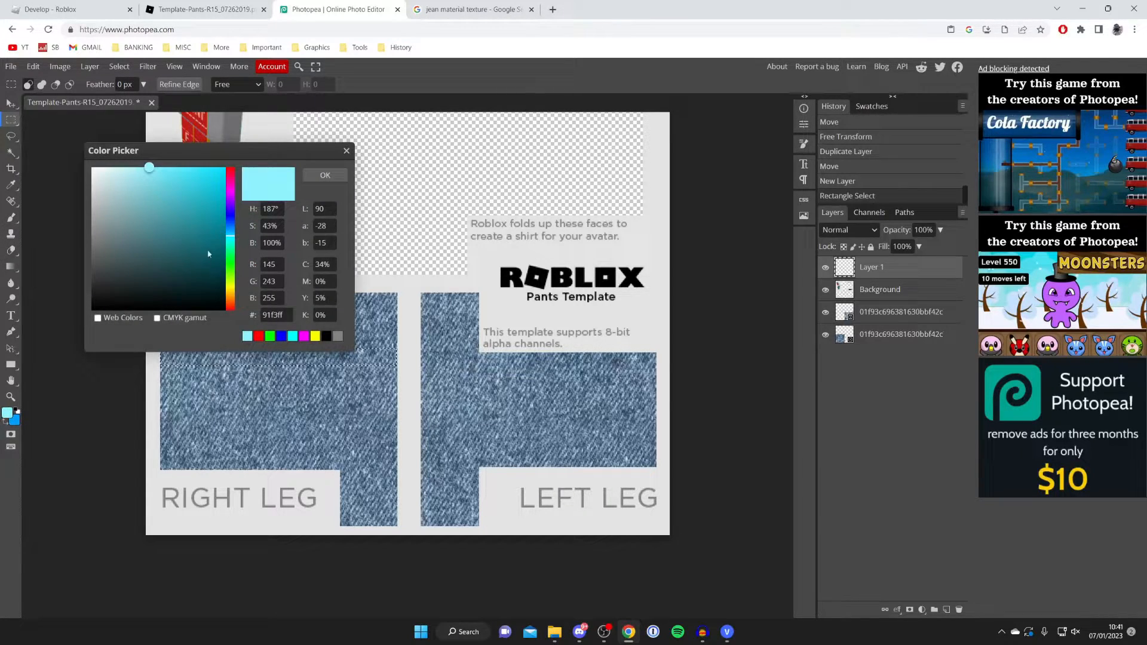
drag(236, 291, 231, 300)
mouse_move(214, 258)
mouse_down()
mouse_move(225, 246)
mouse_move(226, 255)
mouse_up()
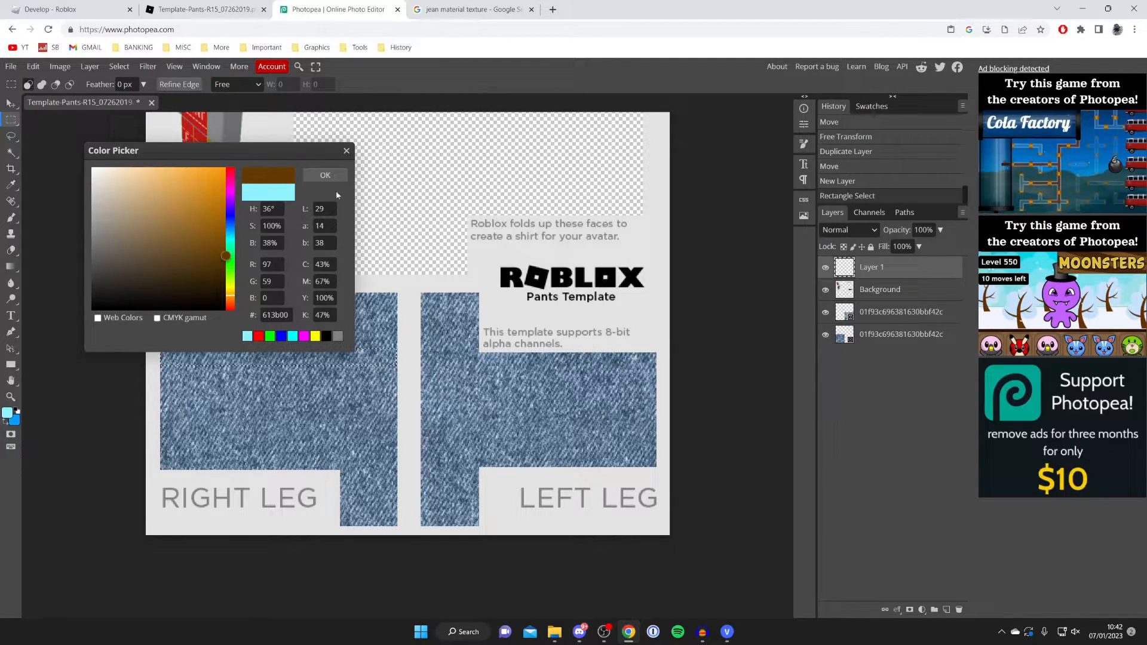
click(325, 176)
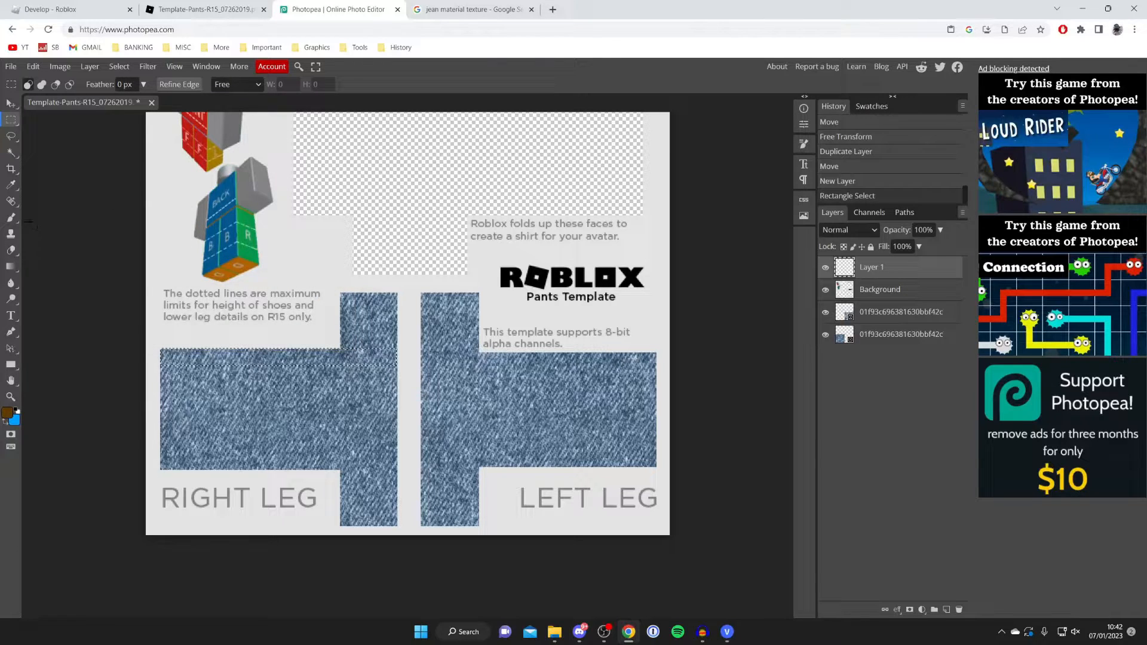
Step: Enlarge the brush and paint the selected strip along the upper edge of the right leg's panel row brown, finishing with a deselect
click(11, 217)
mouse_move(159, 361)
mouse_down()
mouse_move(184, 353)
mouse_move(157, 363)
mouse_up()
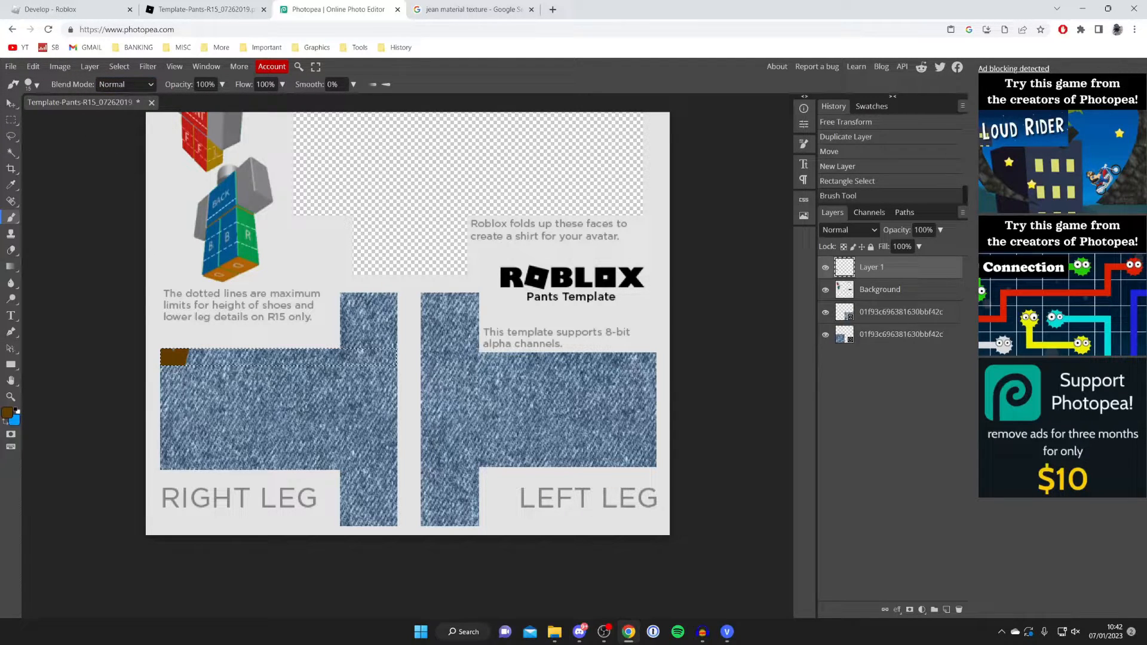
click(33, 85)
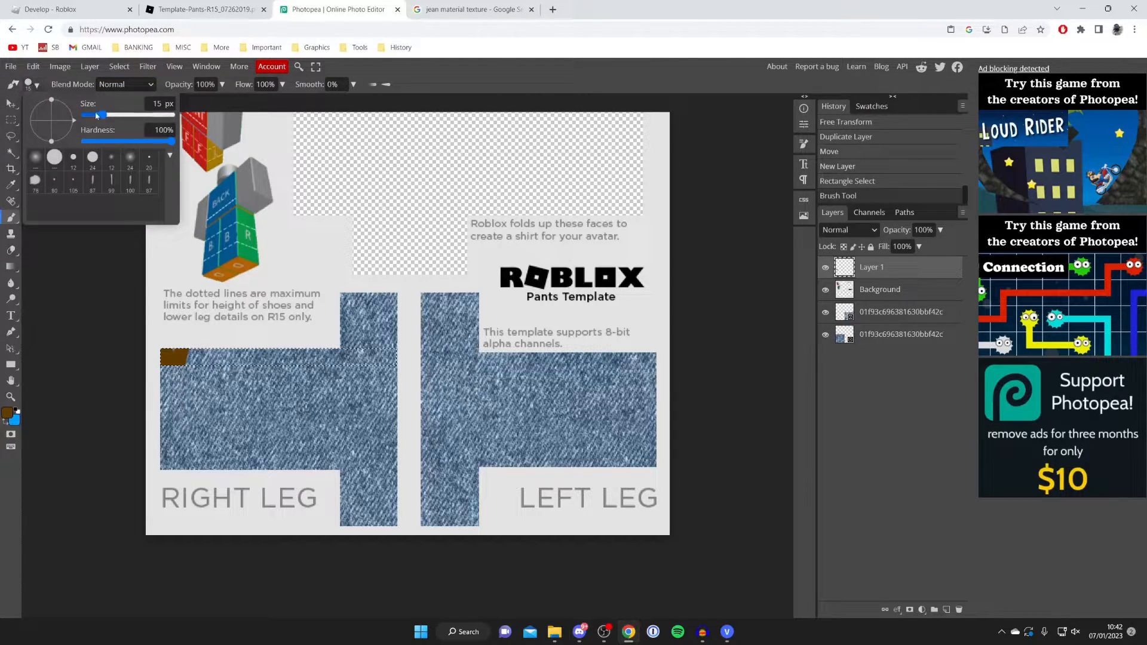
drag(100, 113, 161, 114)
click(313, 344)
key(ctrl+d)
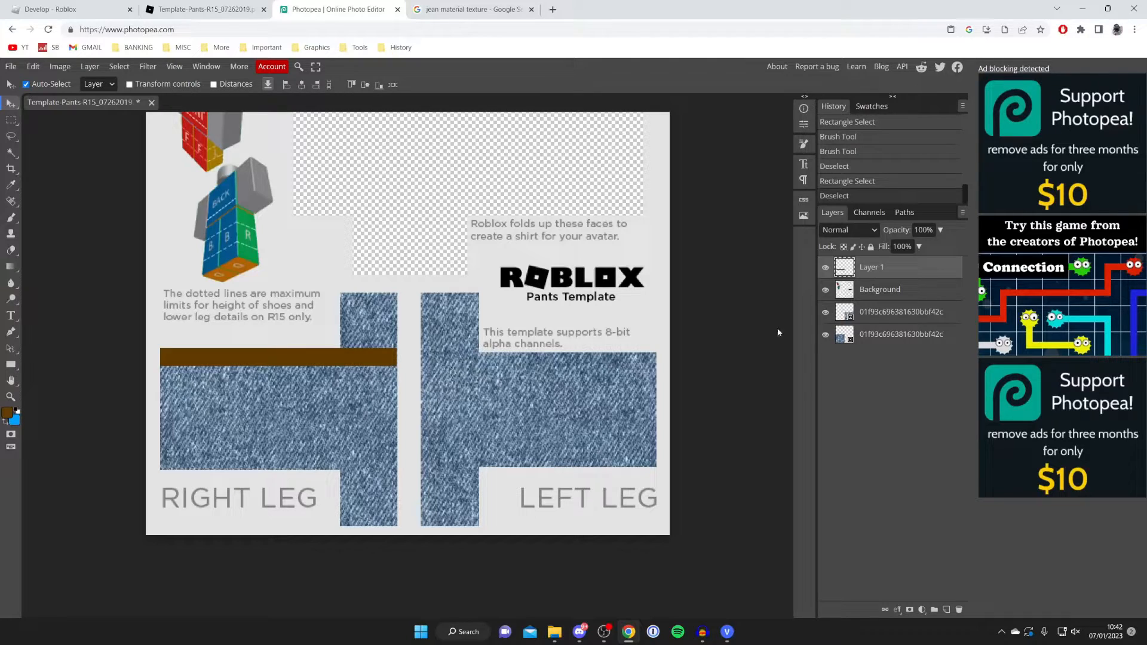
Step: Duplicate the brown strip's layer and align the copy along the upper edge of the left leg's panel row
right_click(880, 267)
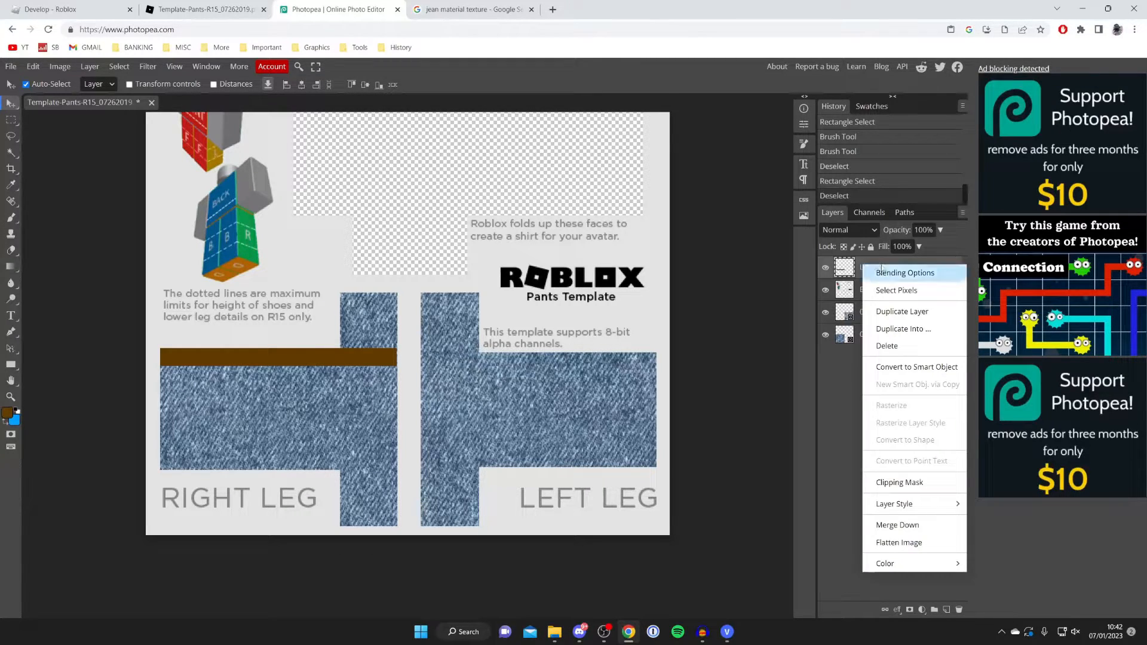
click(900, 312)
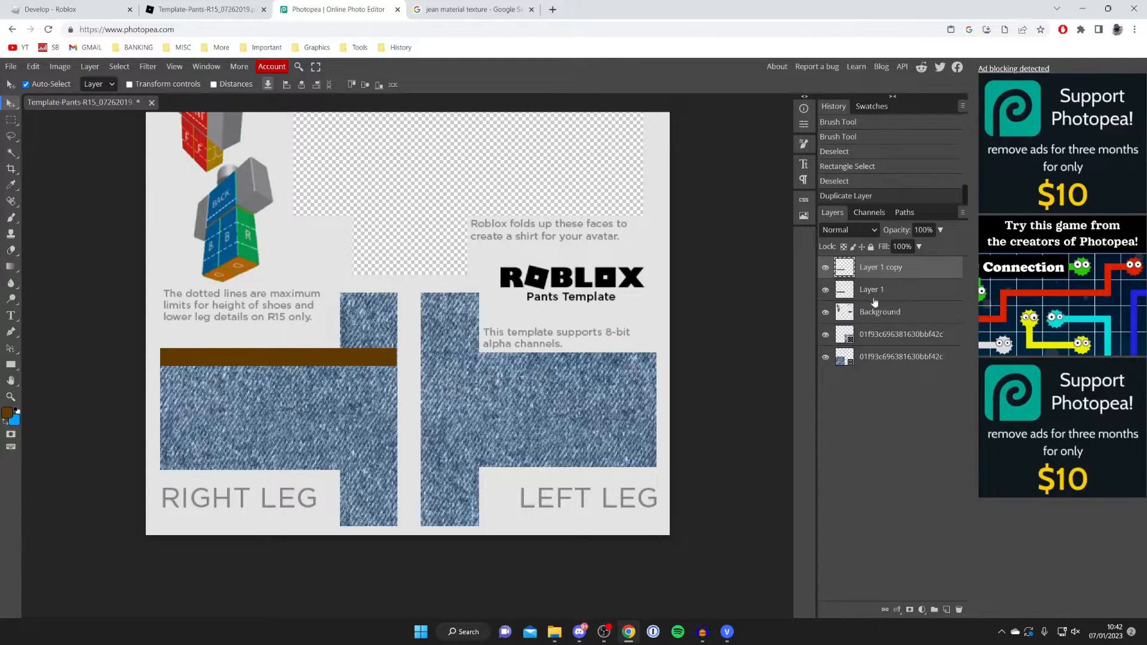
drag(296, 359, 529, 359)
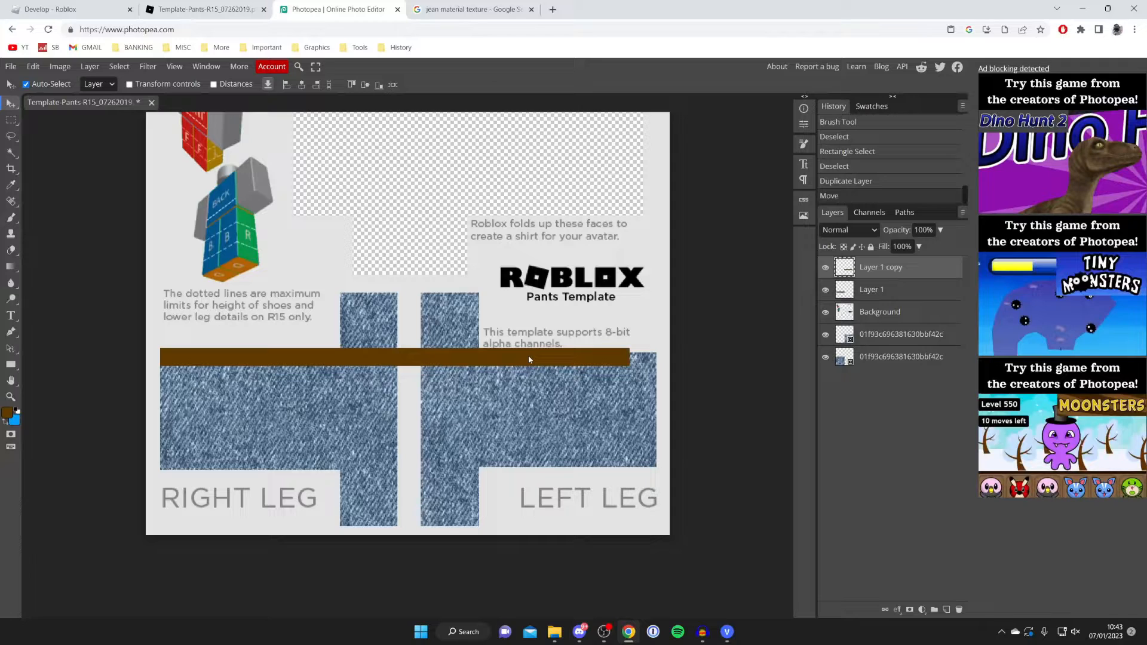
key(shift+Right)
key(shift+Right)
key(shift+Right)
key(shift+Right)
key(shift+Right)
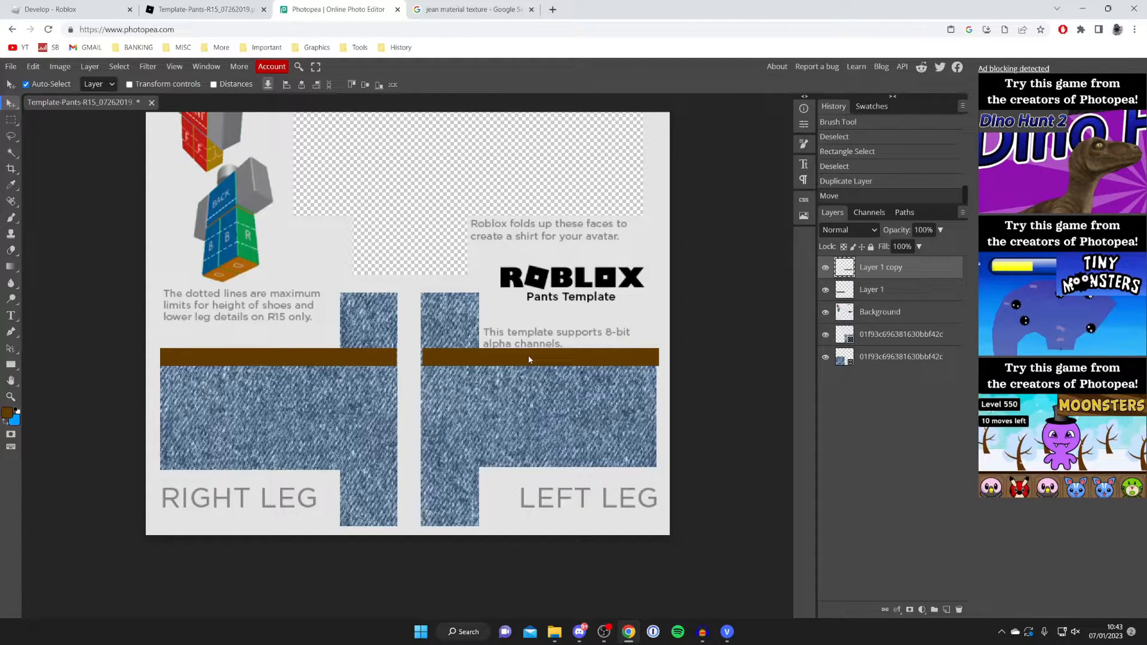
key(Left)
key(Left)
key(Left)
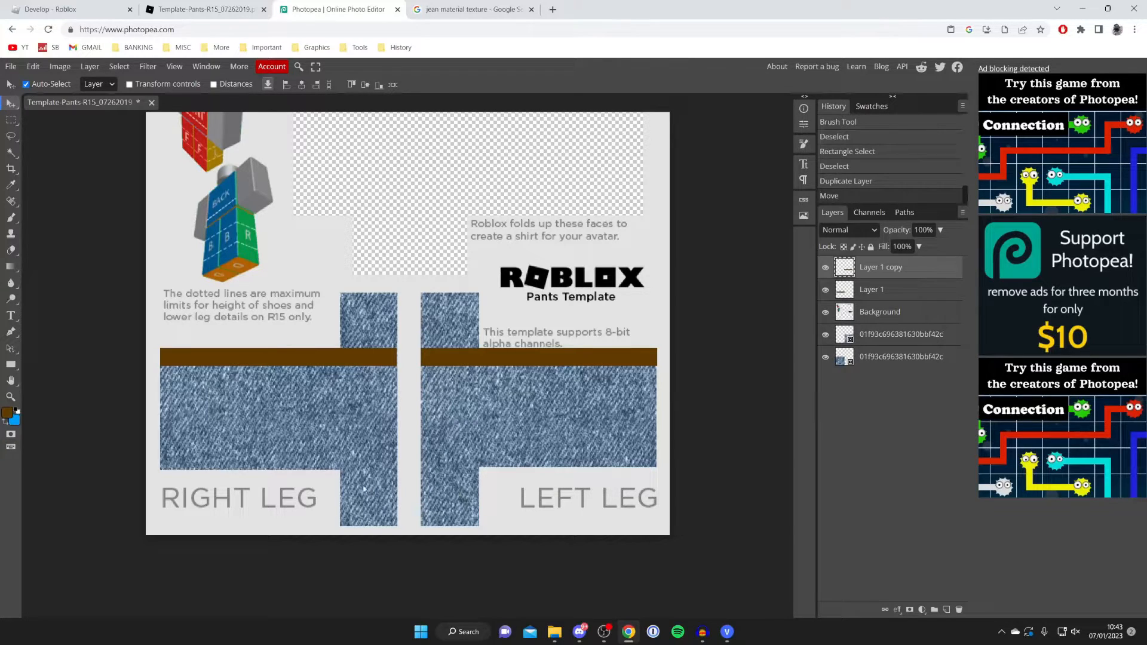
Step: Check the panel layout on the original template, and on a new layer select the right leg's D panel in Photopea
click(160, 6)
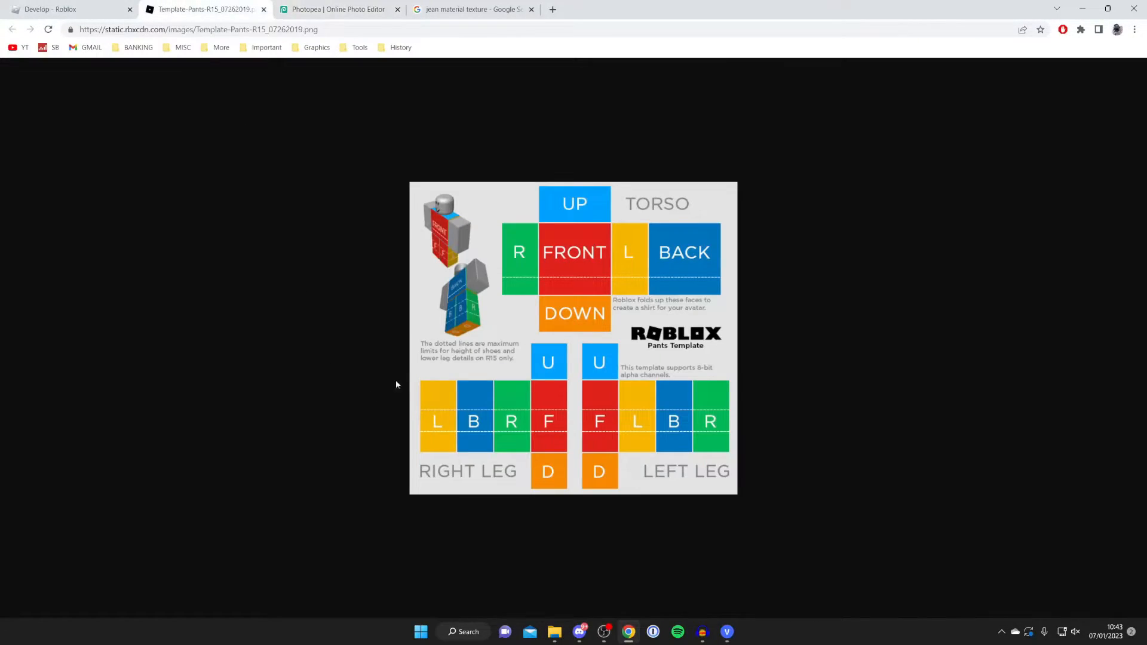
click(365, 6)
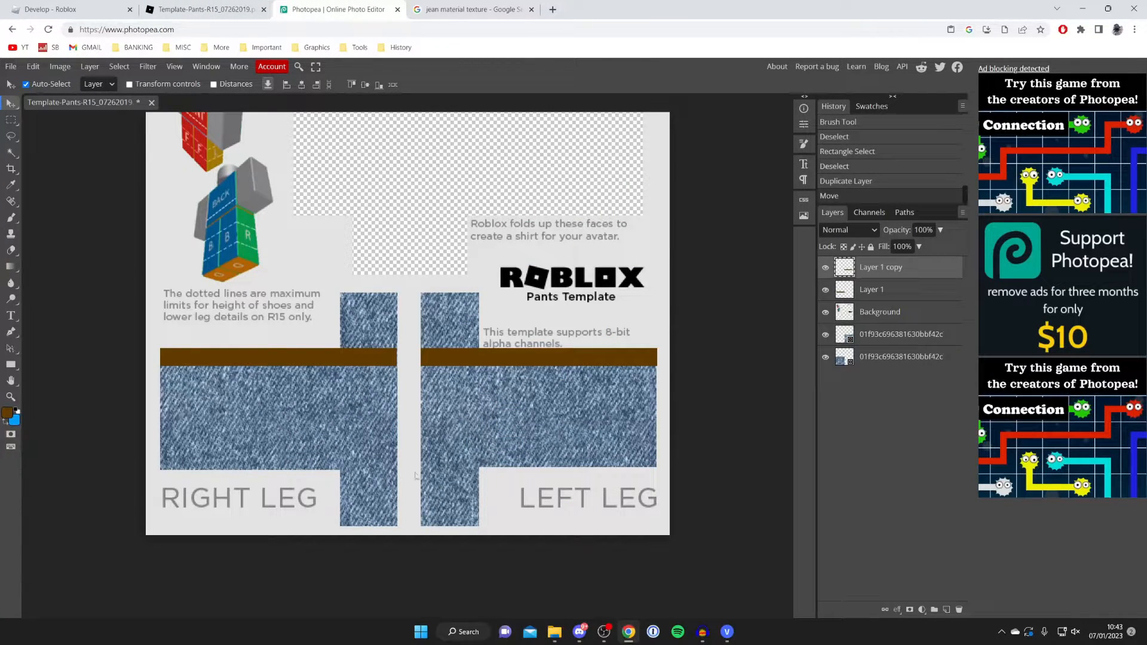
click(946, 609)
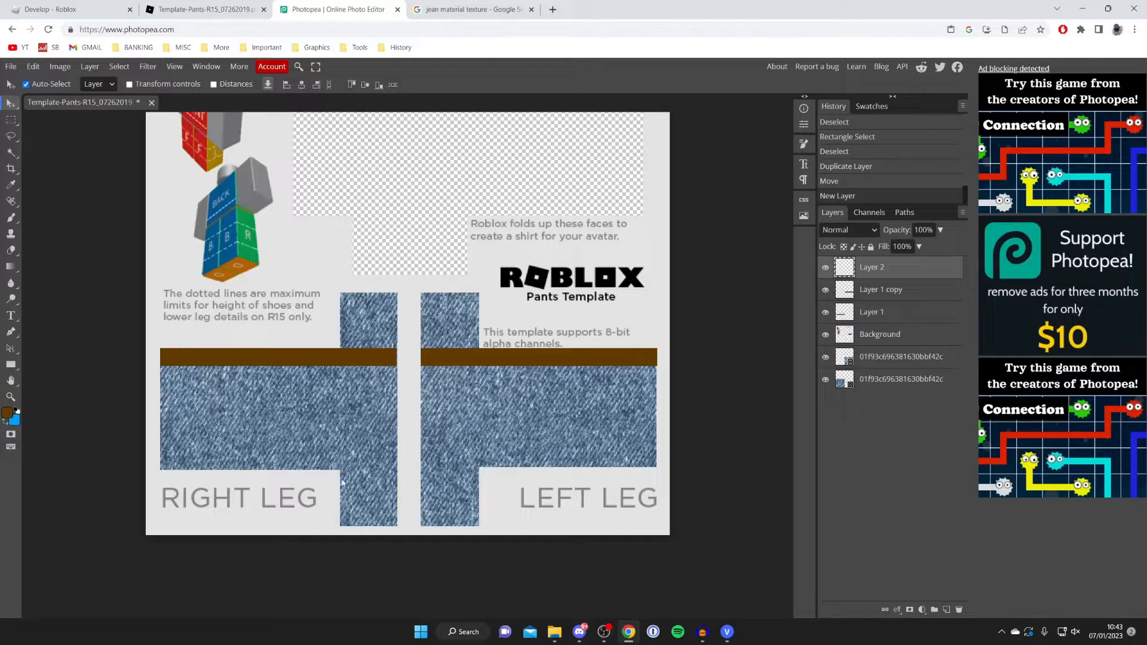
click(10, 120)
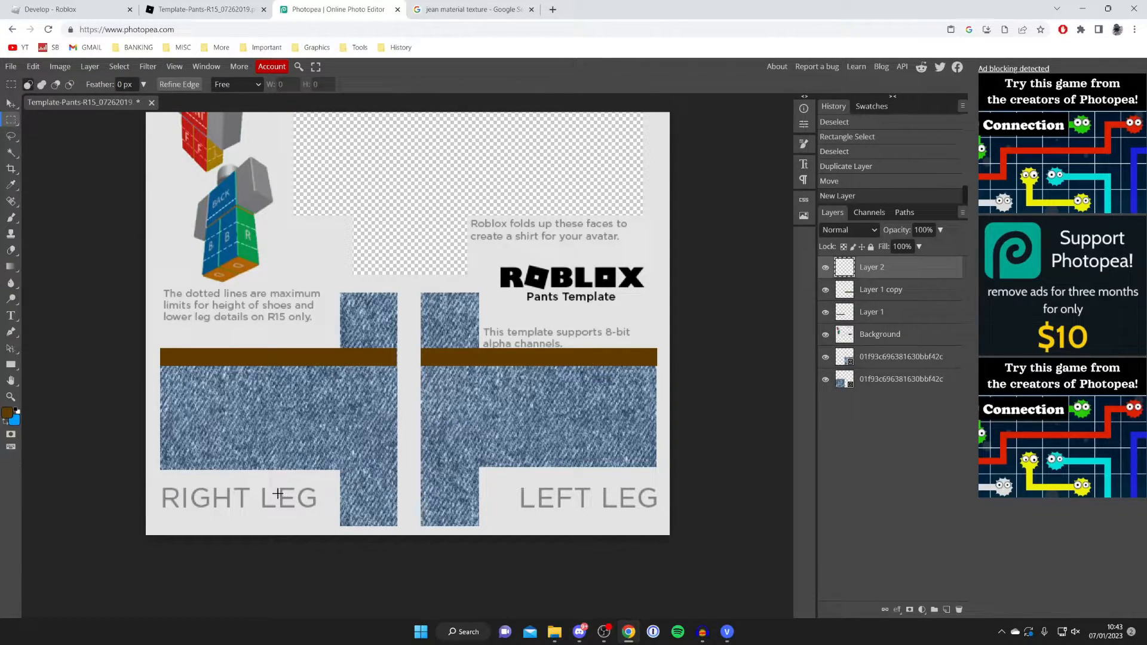
drag(339, 516, 395, 471)
Step: Set the foreground colour to black (000000) and paint the selected right leg D panel with the Brush tool
click(8, 412)
click(221, 307)
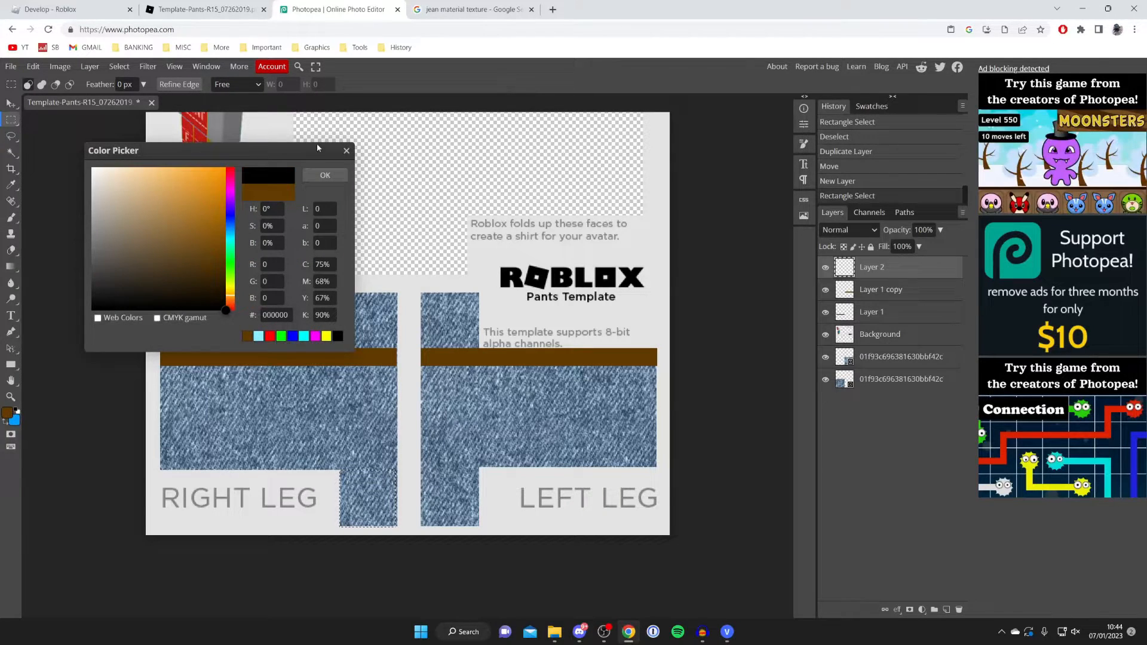
click(323, 177)
key(b)
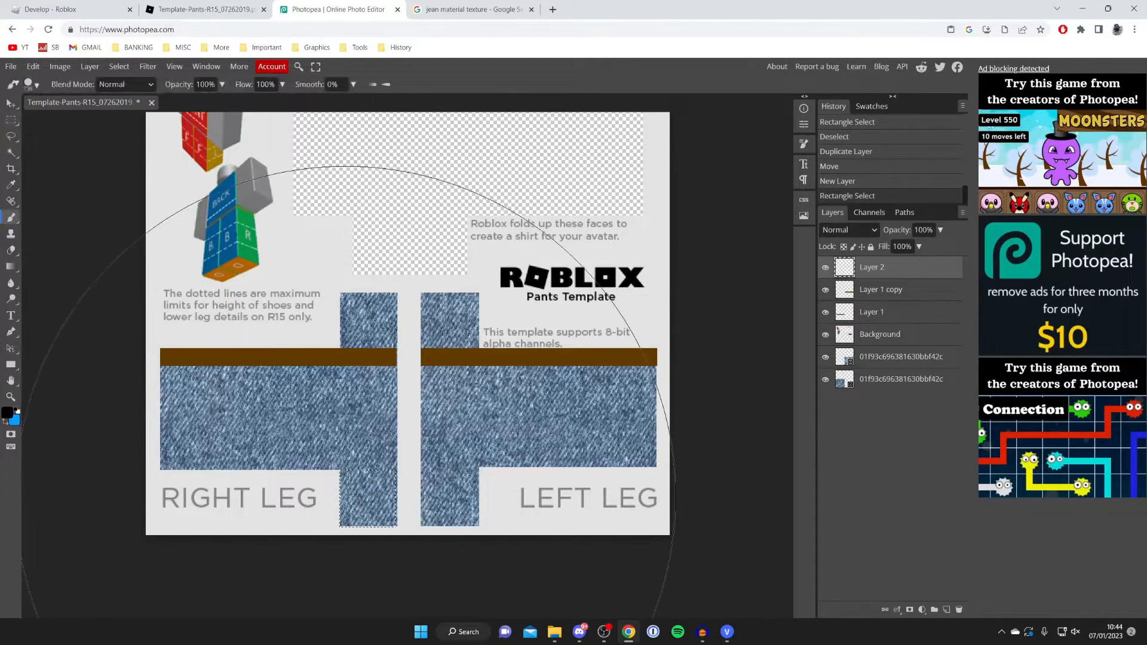
click(531, 484)
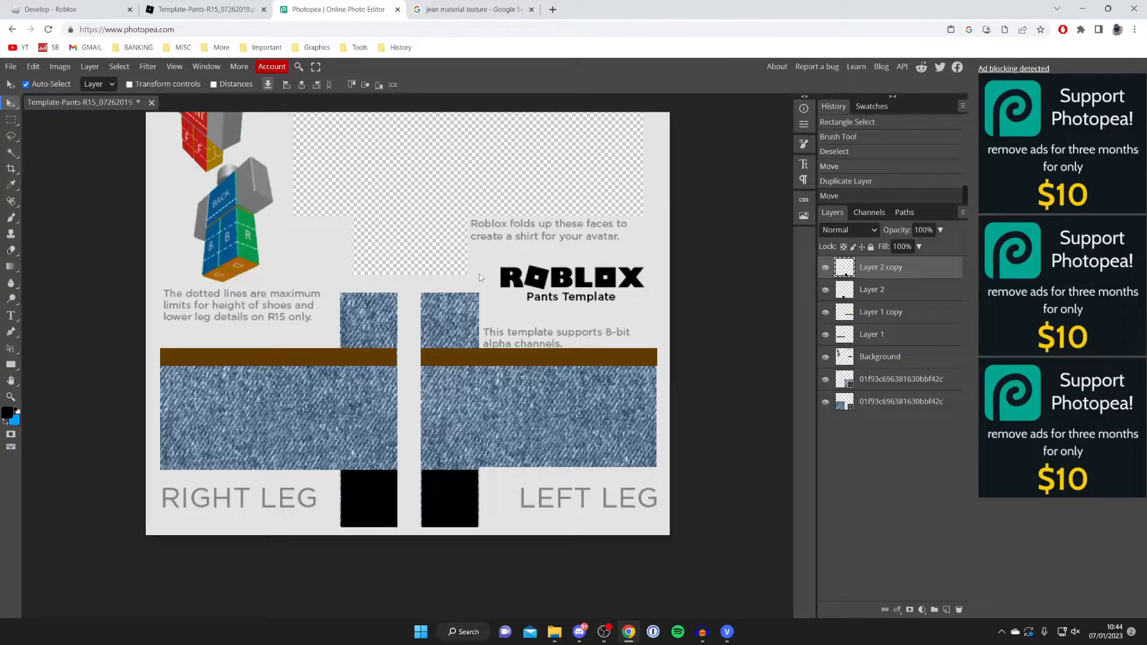
Step: Export the finished pants template as a PNG at 585 x 559 px and 100% quality, and dismiss the ad-blocker notice
click(11, 66)
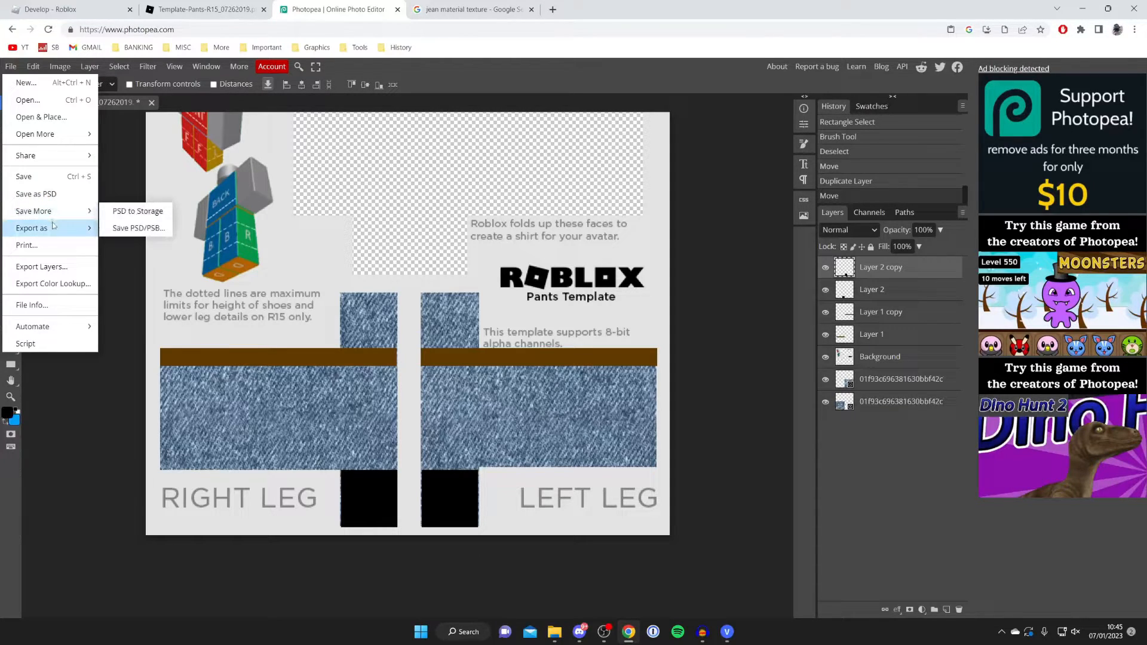
mouse_move(50, 227)
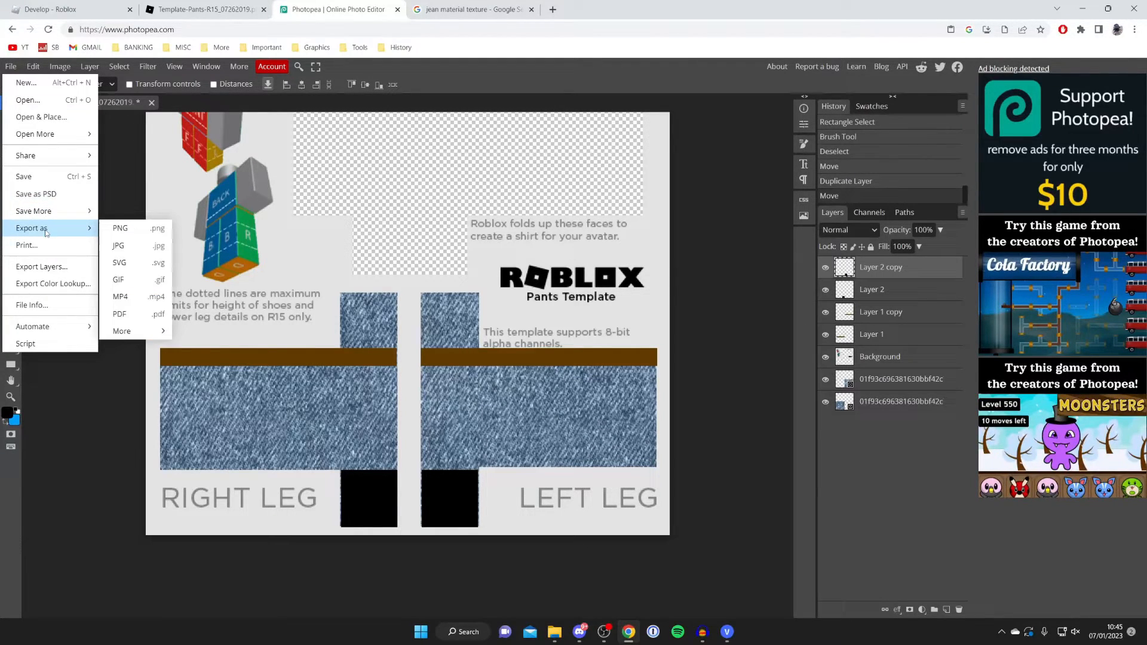
click(109, 230)
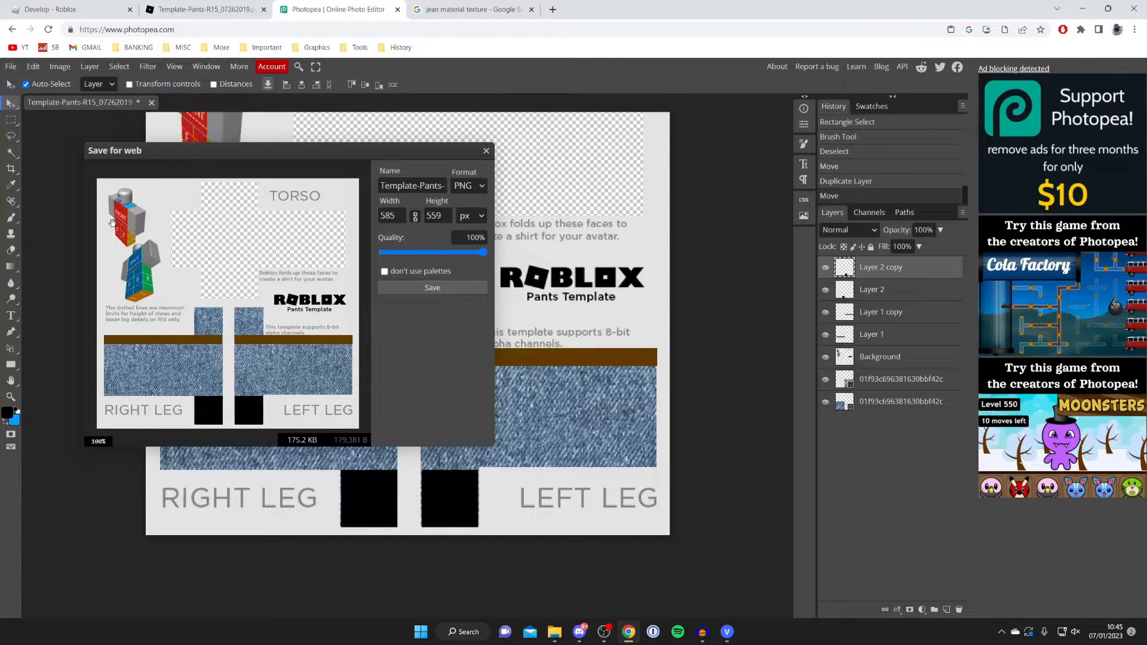
click(445, 288)
click(433, 287)
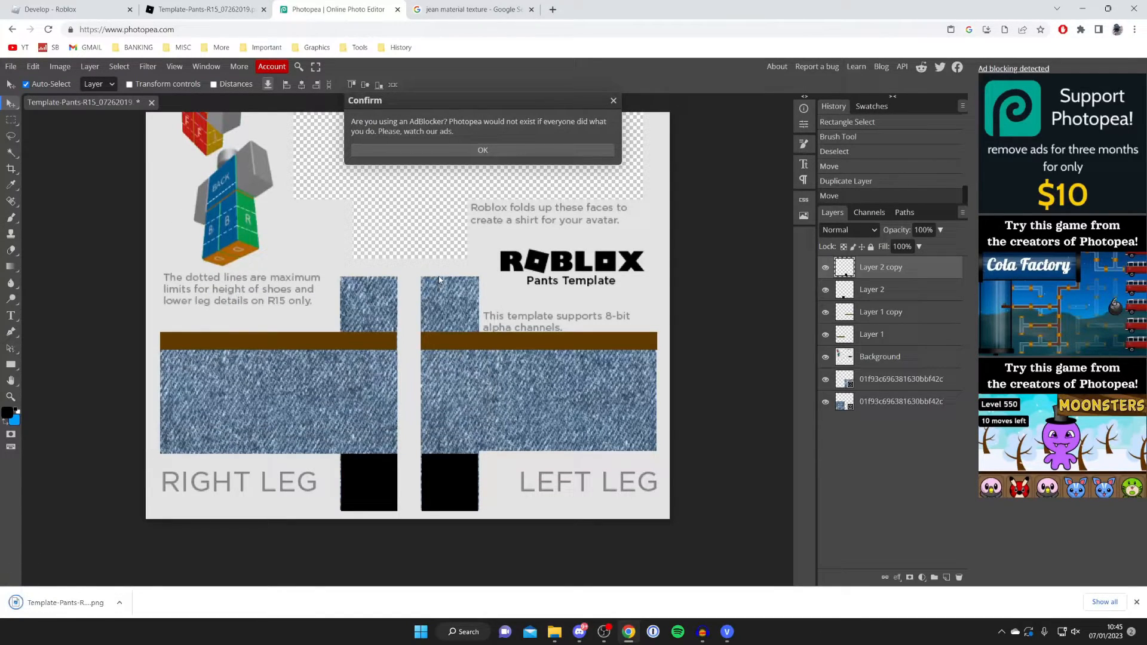
key(Return)
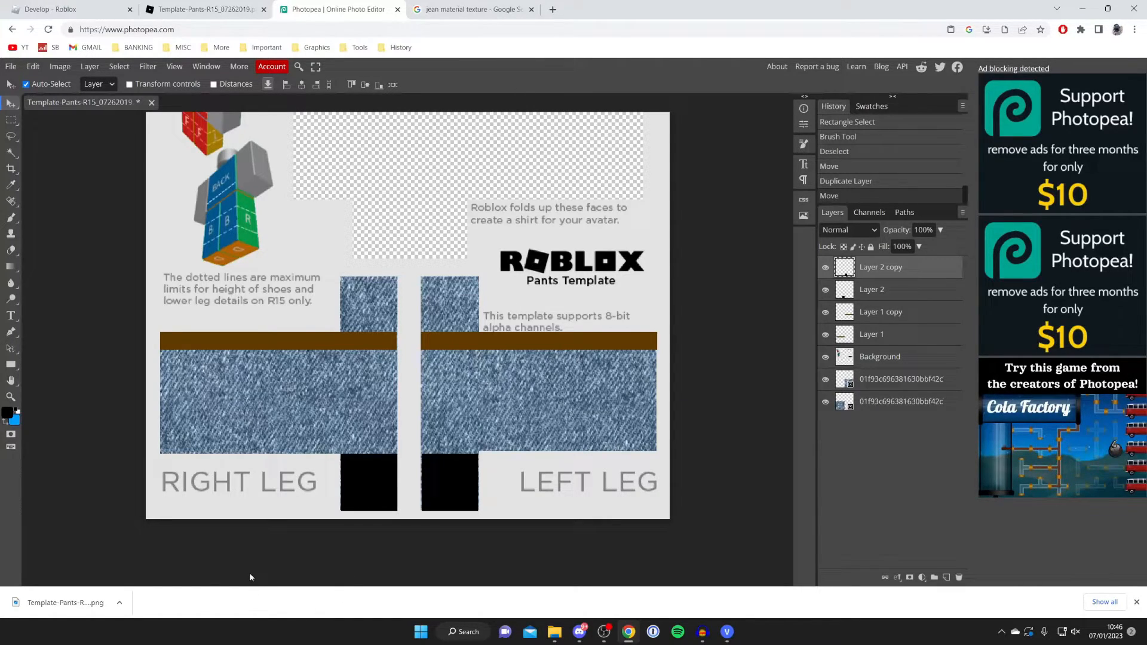
Step: Switch to Roblox's Create Pants page, name the exported template "Jeans Tutorial" and upload it for 10 Robux
click(91, 6)
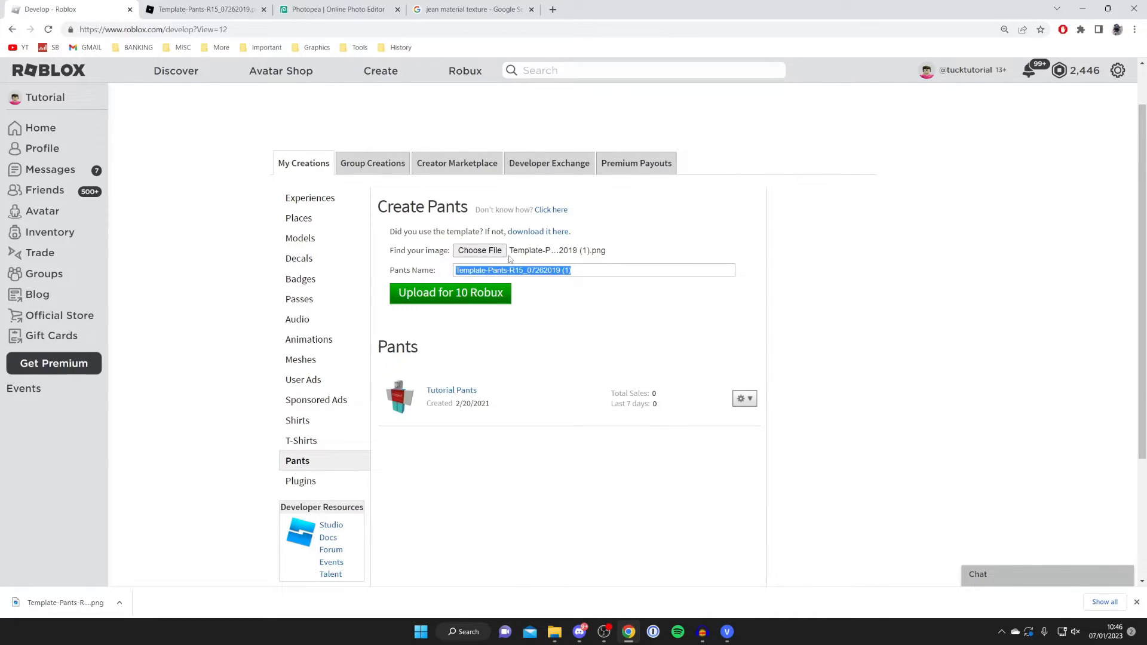
key(BackSpace)
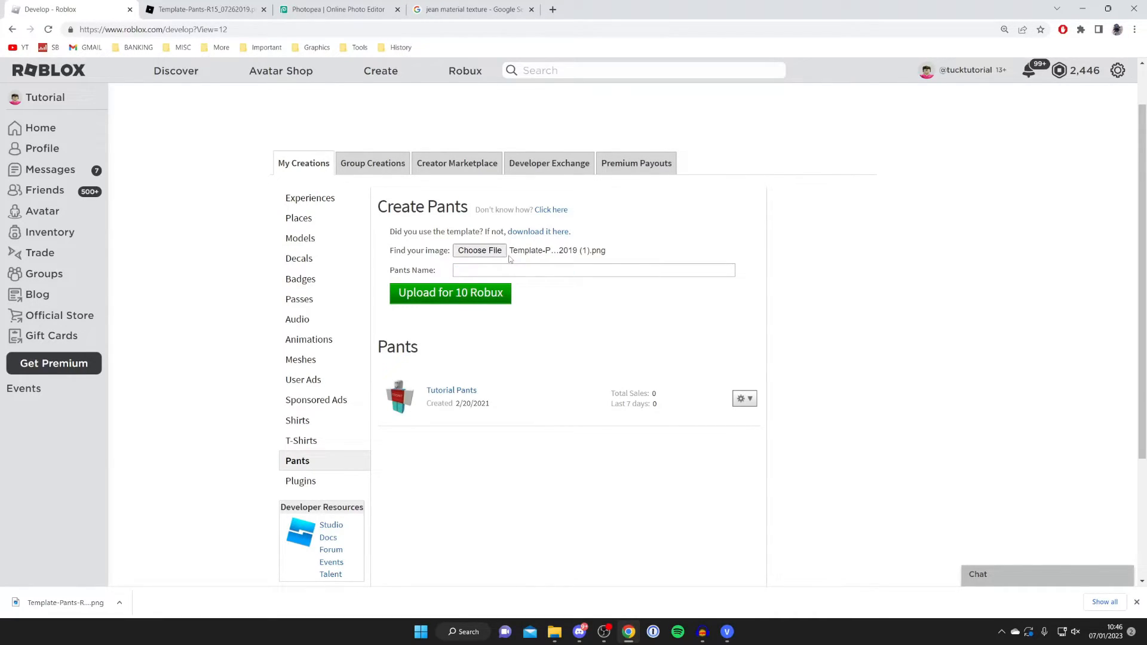
text(Jeans Tutorial)
click(487, 295)
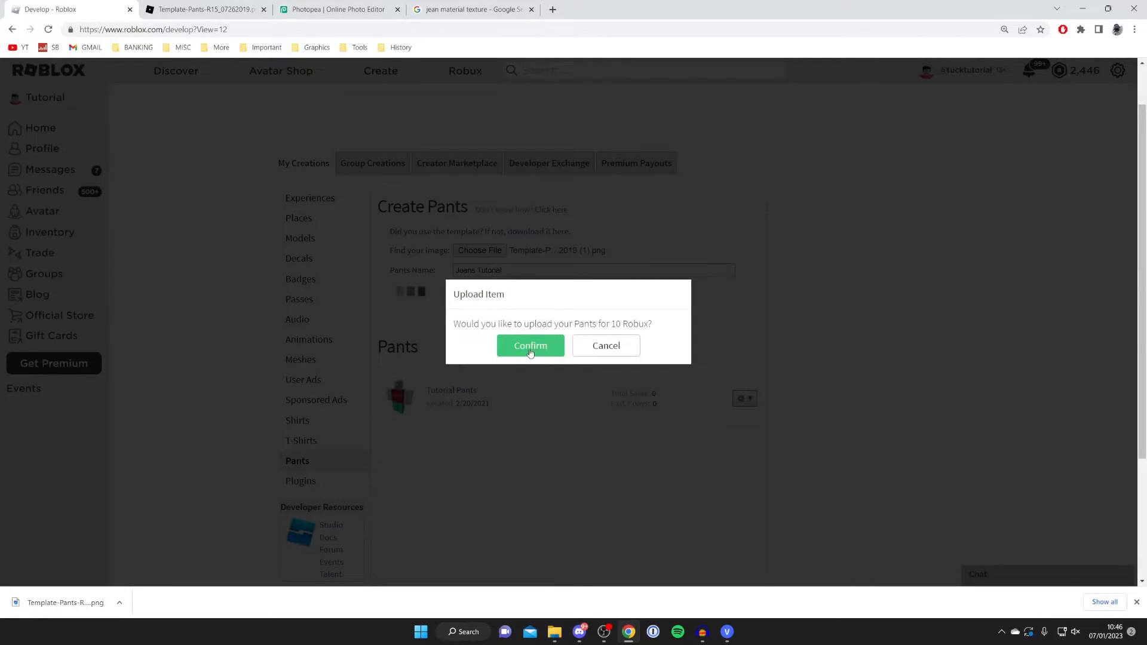
click(530, 350)
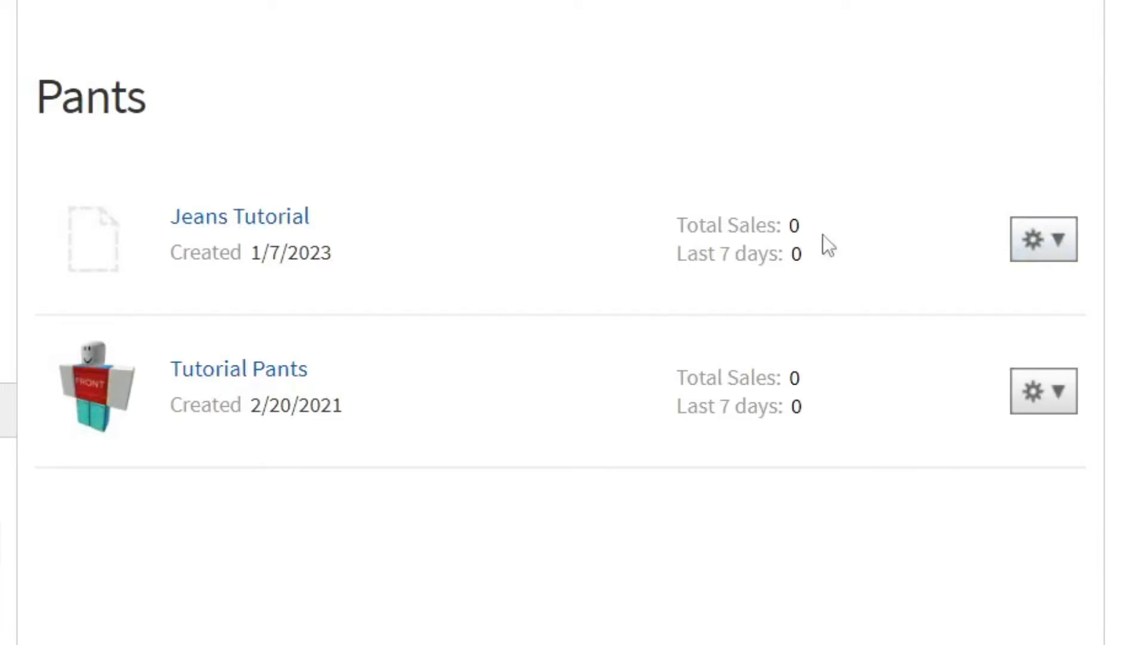
Step: Open the configuration of the Jeans Tutorial pants and replace the description with "Best pair of jeans!"
click(1040, 251)
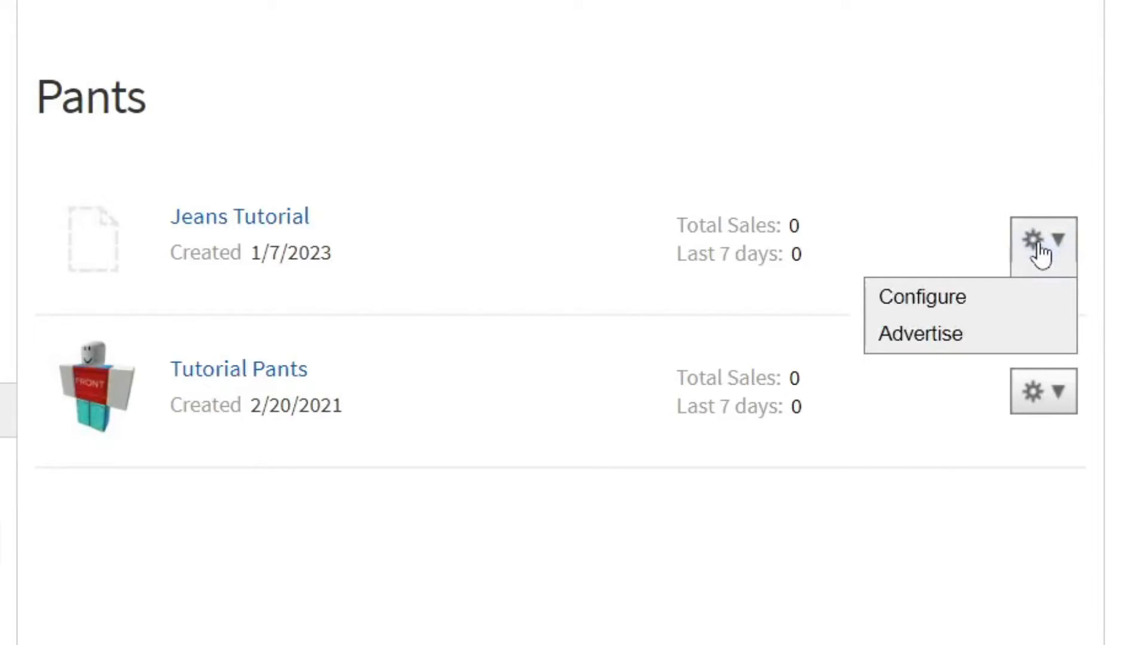
click(1019, 295)
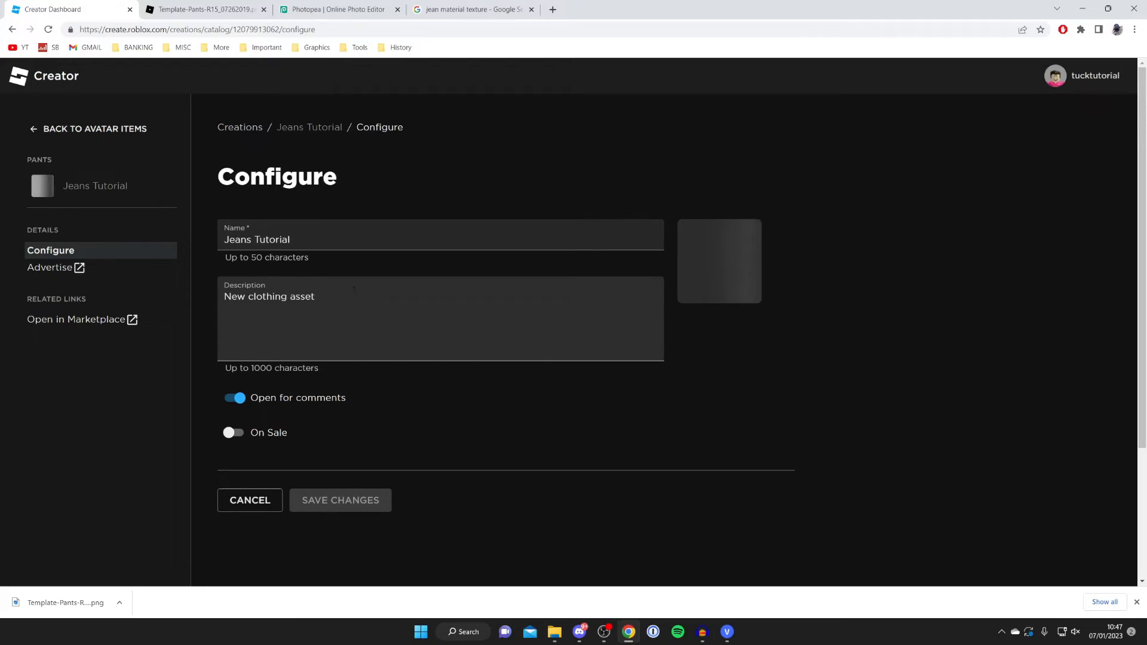
triple_click(273, 297)
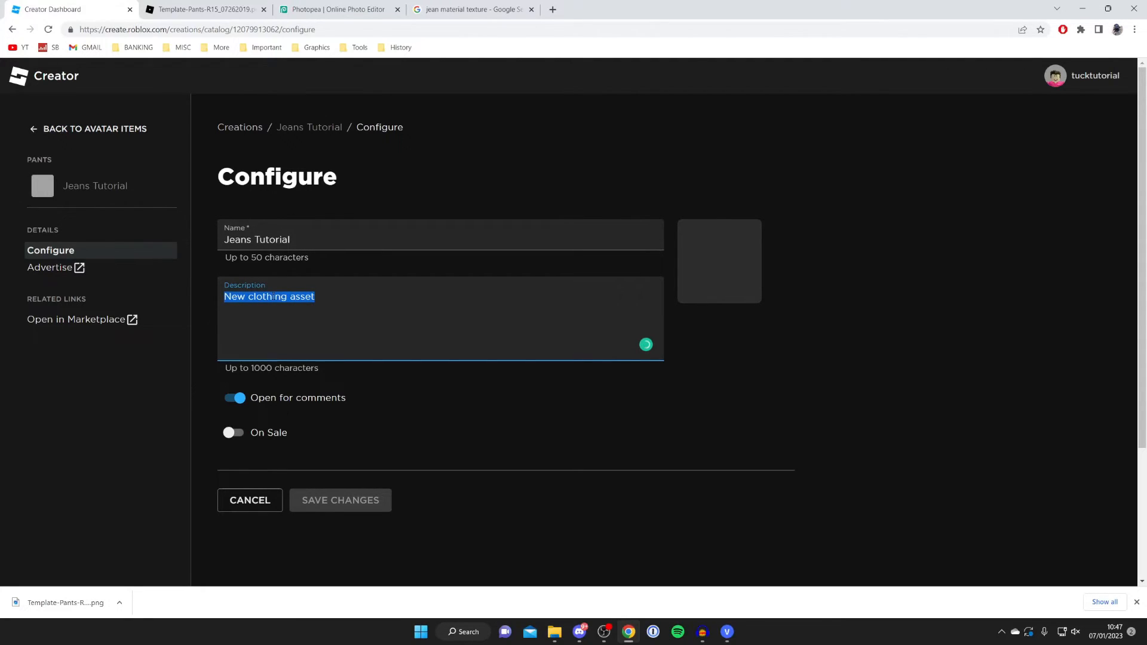
text(Best pa)
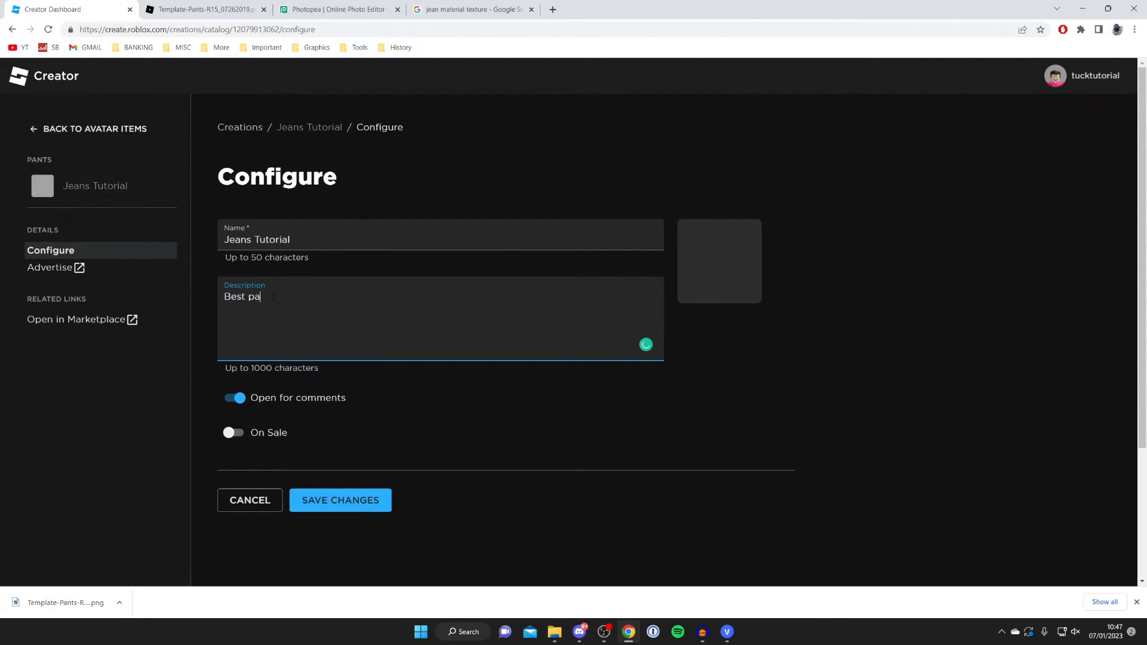
text(ir of jeans!)
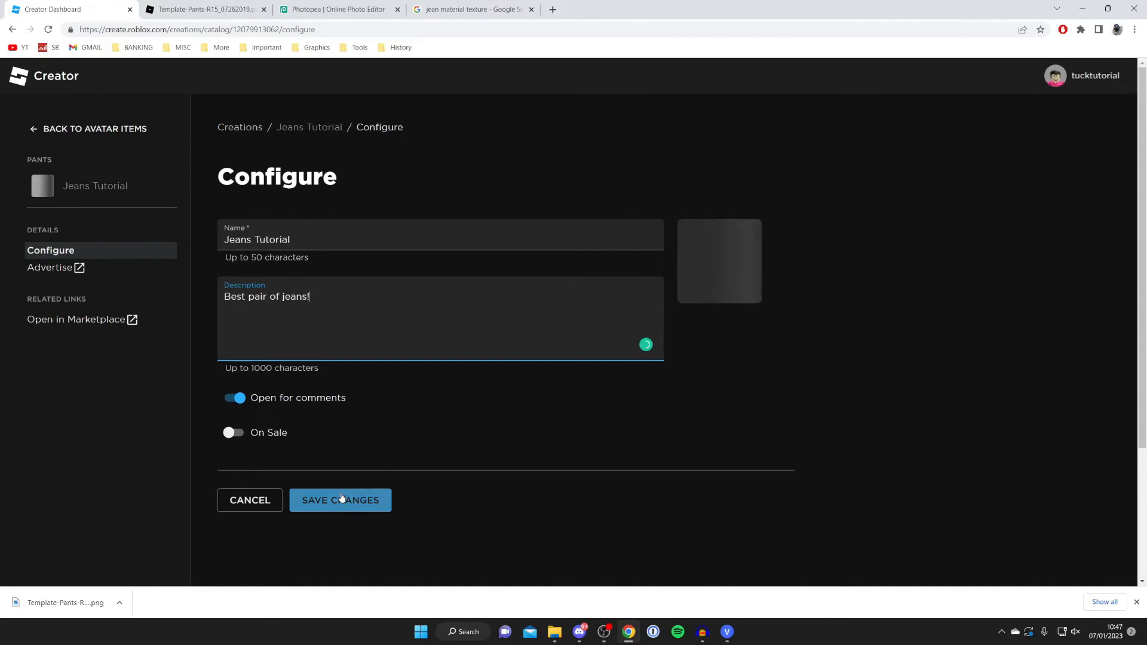
Step: Put the Jeans Tutorial pants on sale at 5 Robux and save the changes
click(232, 434)
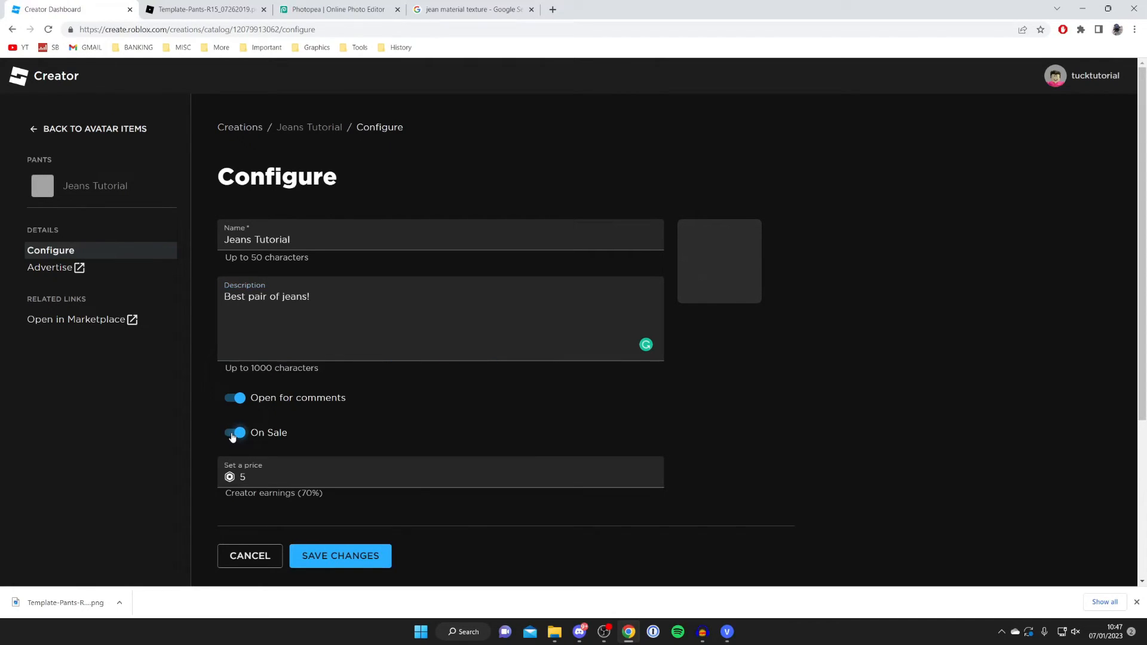
double_click(247, 477)
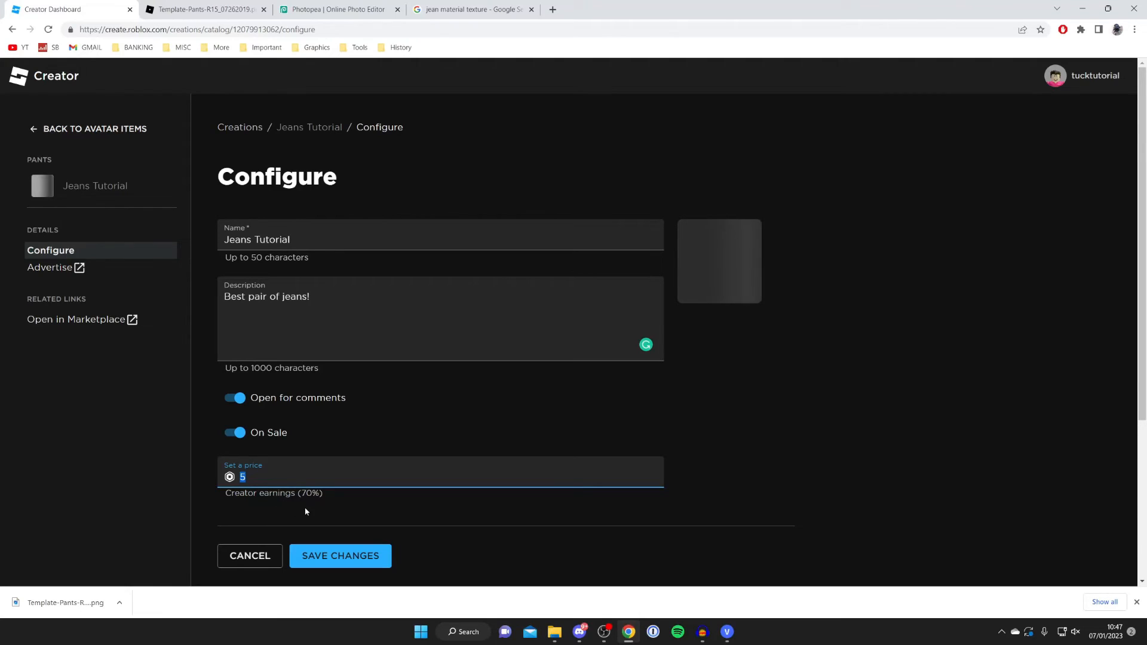
scroll(317, 509, down, 2)
click(338, 454)
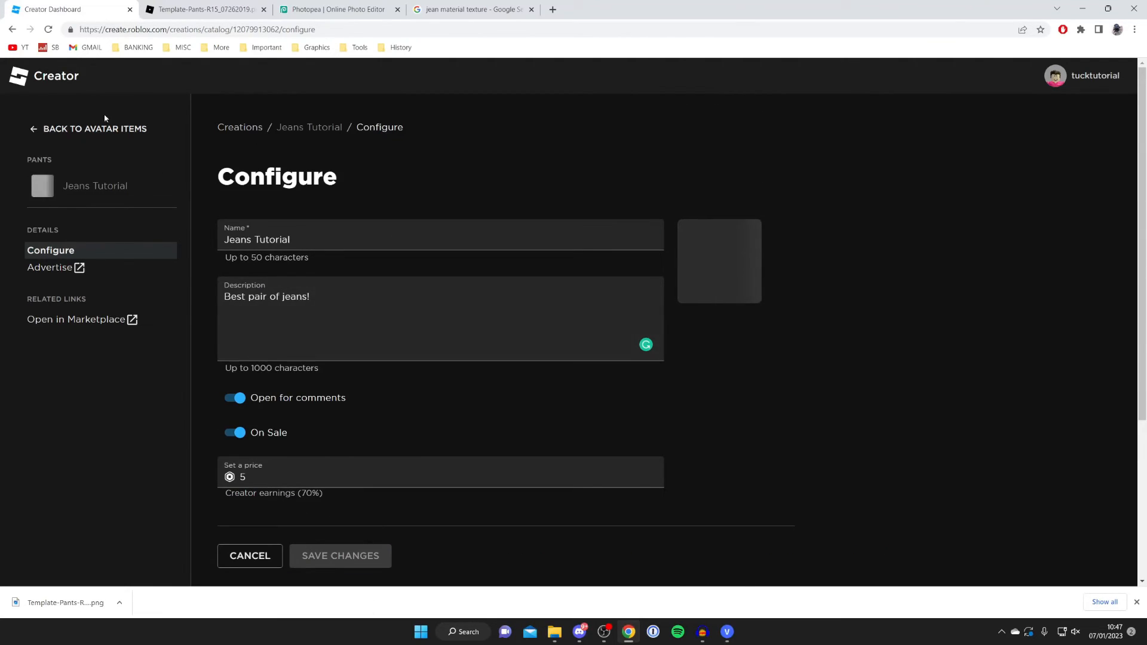
Step: Go from the pants configuration to the Avatar Editor on the main Roblox site and equip the Jeans Tutorial classic pants on the avatar
click(94, 128)
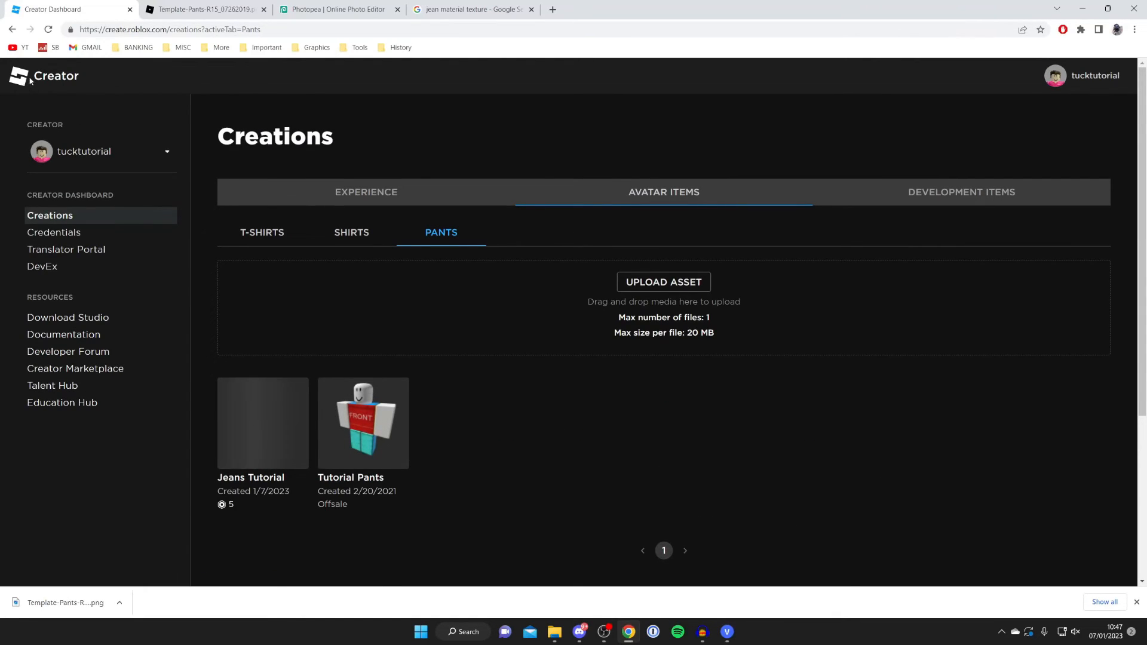
click(122, 30)
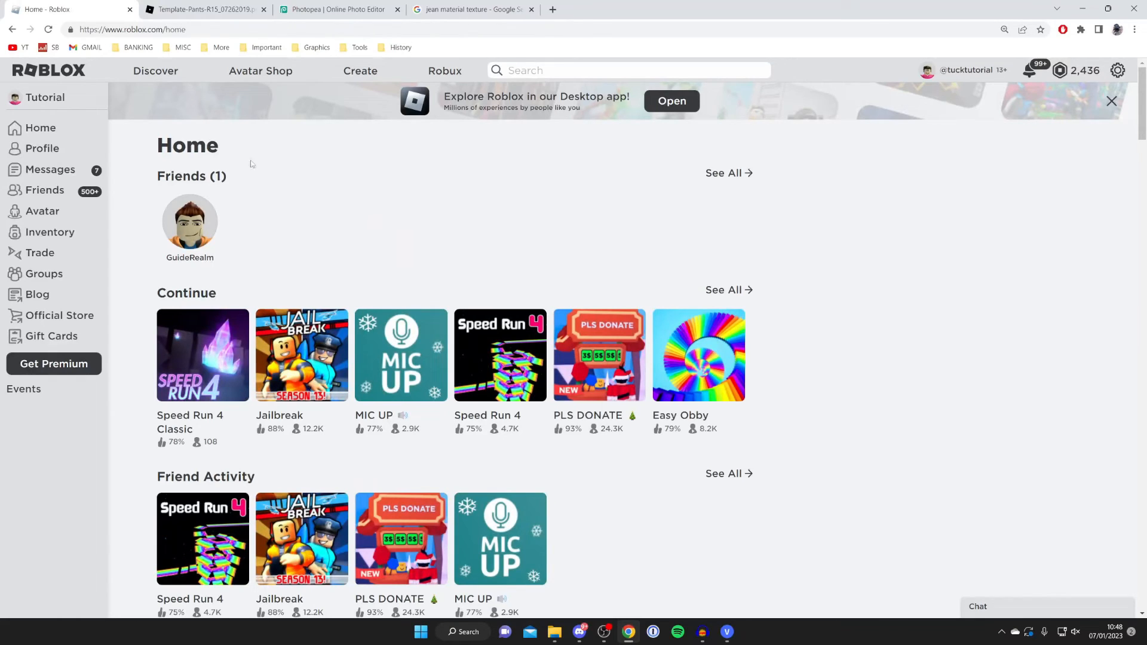
click(50, 212)
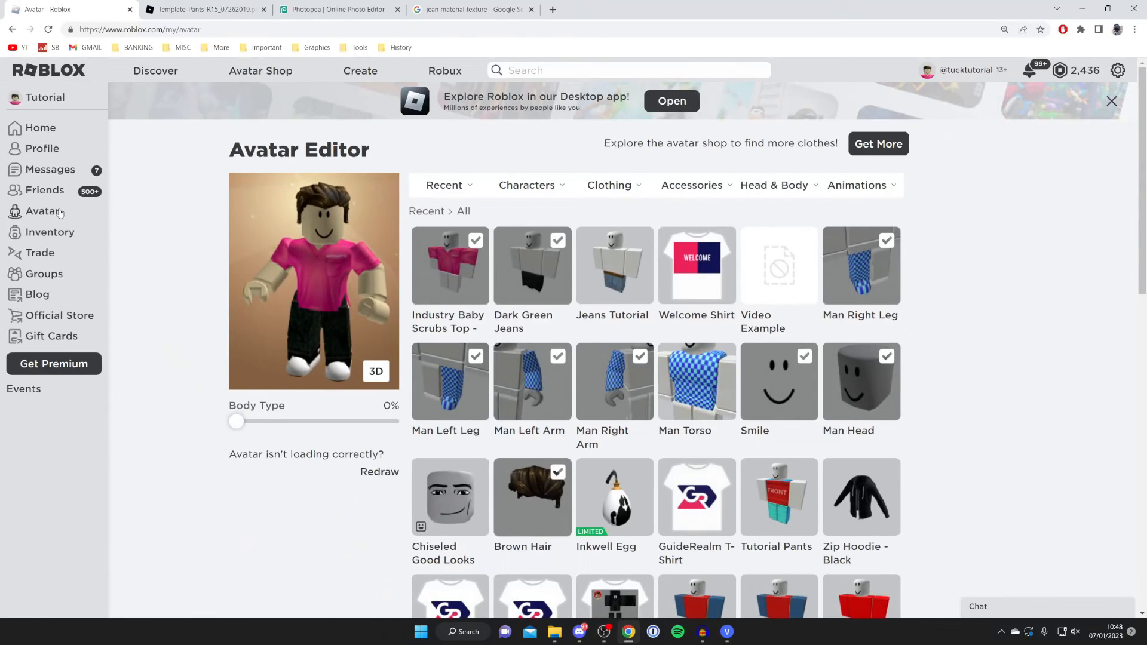
mouse_move(601, 187)
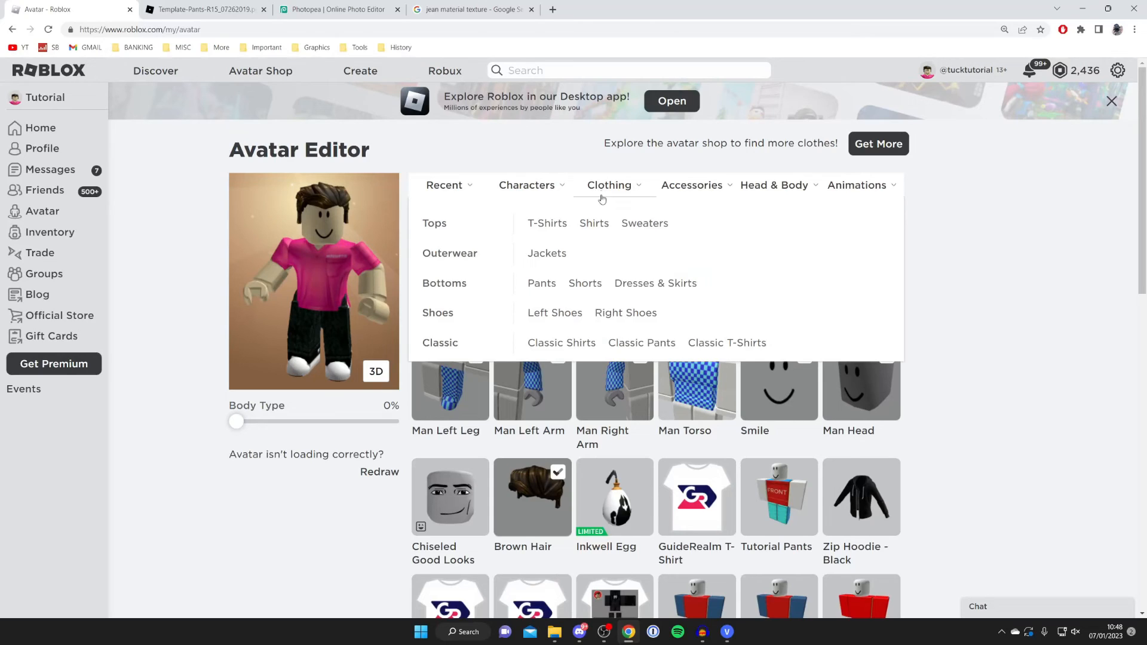
click(638, 342)
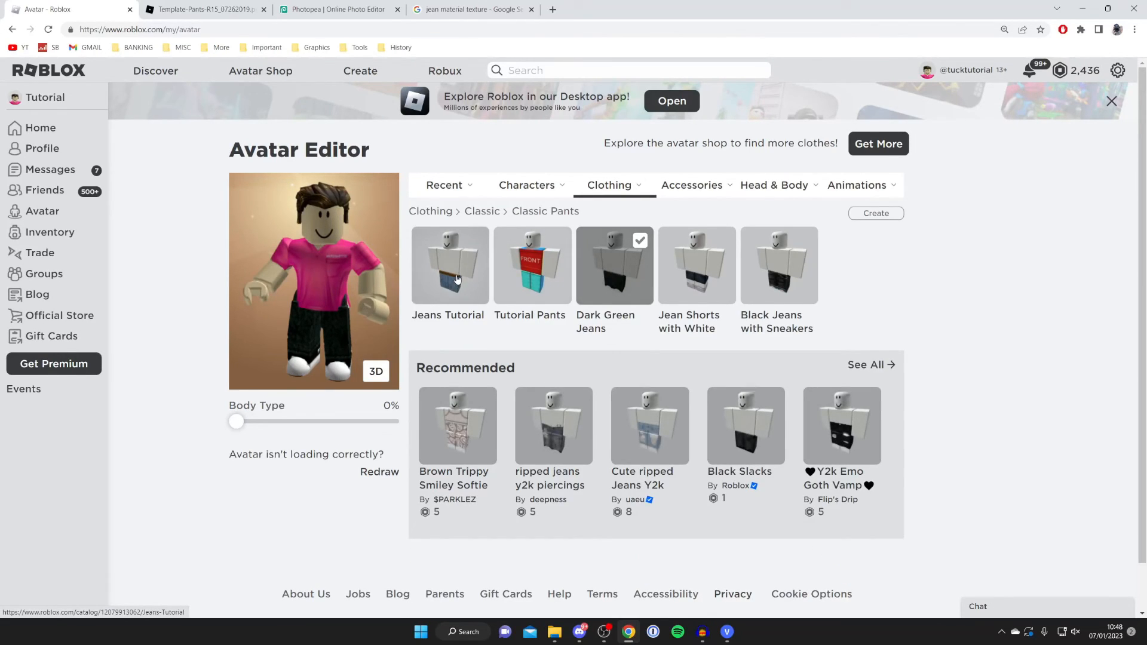
click(456, 278)
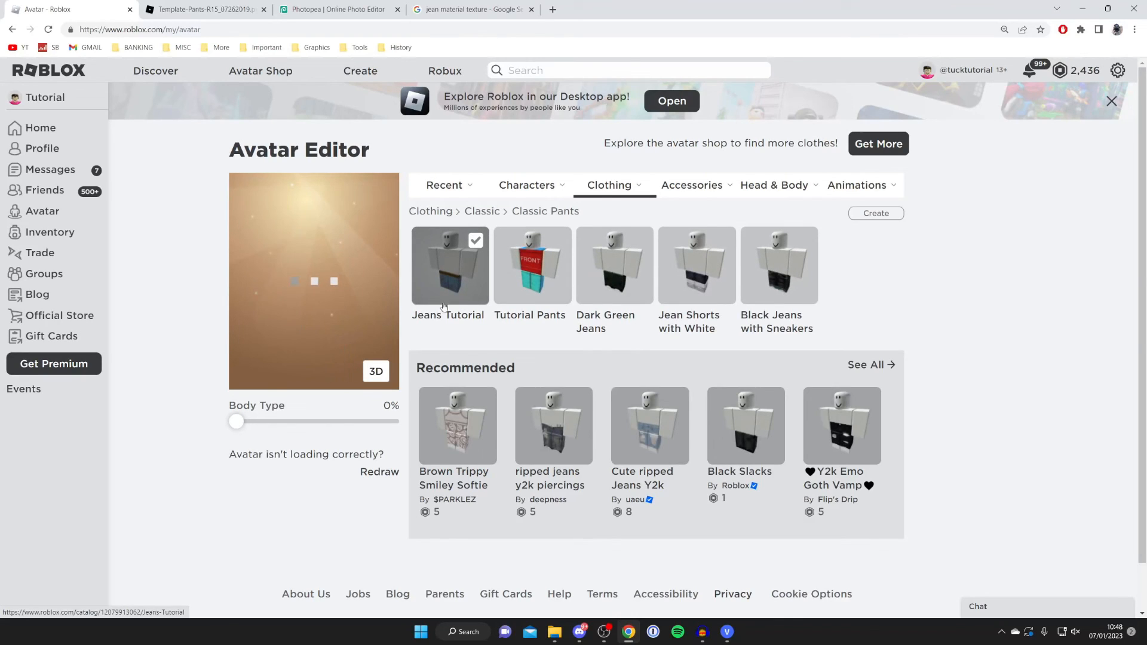